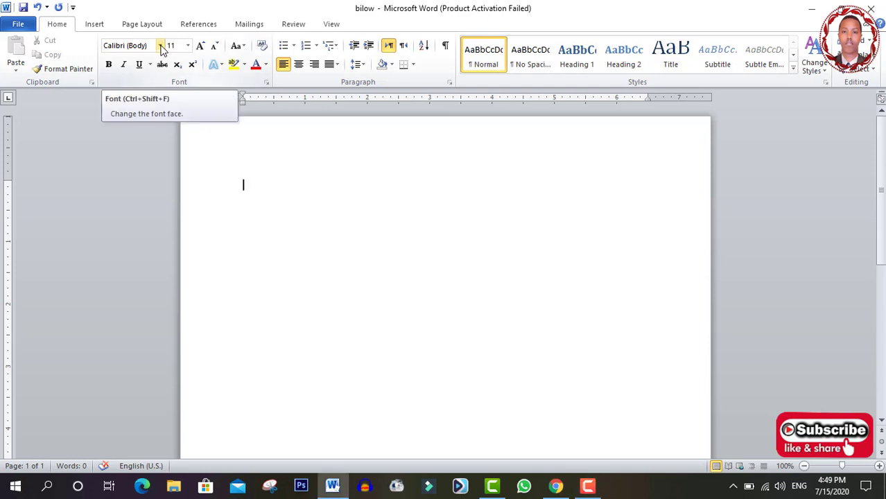
Step: Enter the text "Kani waa cashirkeena 2aad" at the start of the blank document
click(160, 47)
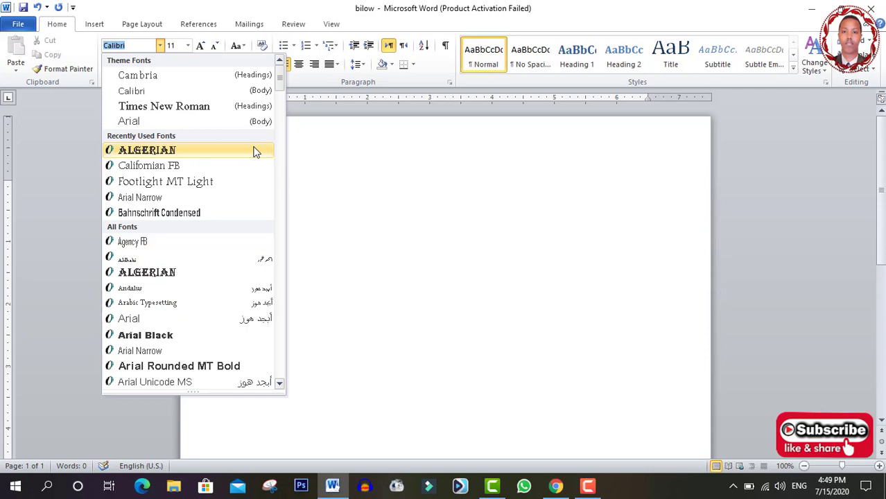
click(296, 204)
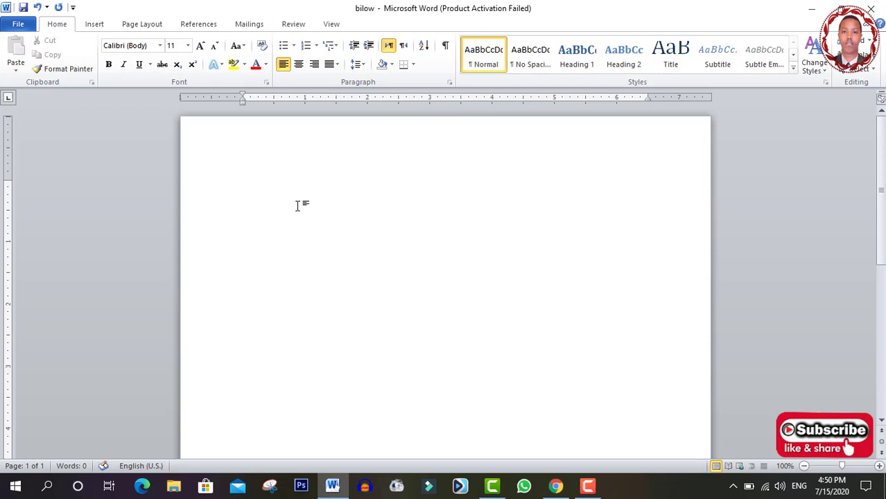
text(Kani waa cashirkeen)
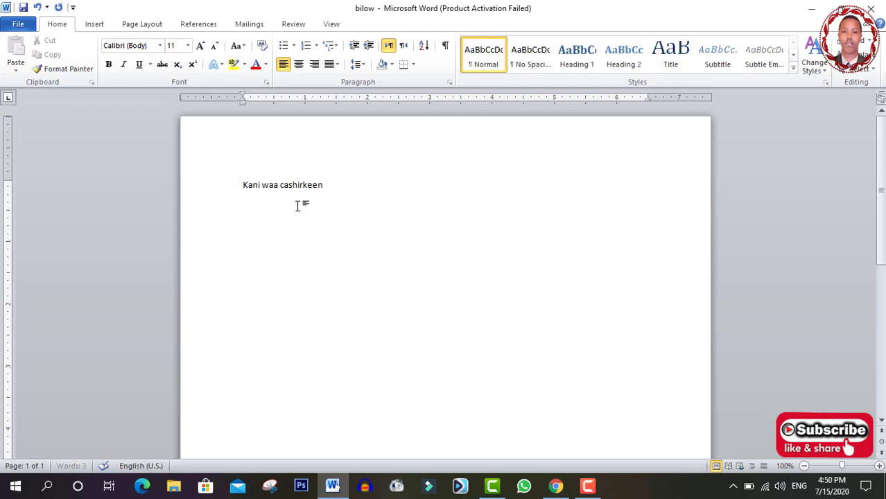
text(a 2aad)
Step: Set the font of the whole "Kani waa cashirkeena 2aad" line to Californian FB
click(196, 190)
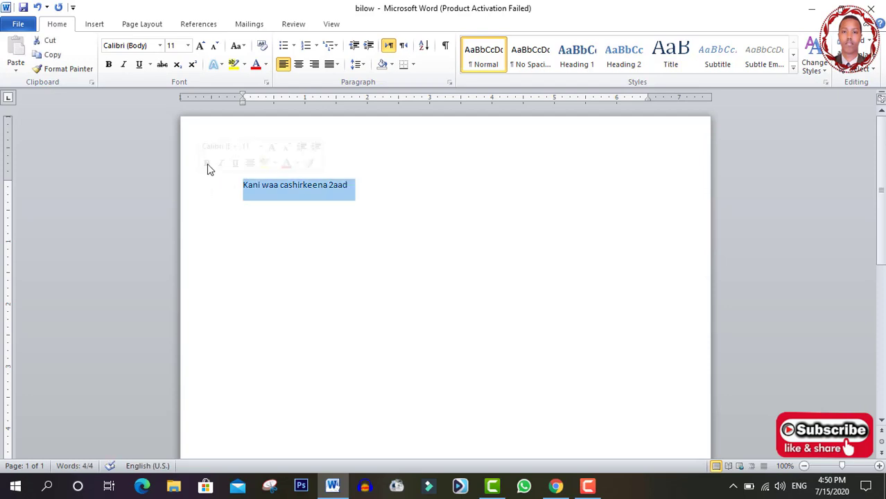
click(160, 46)
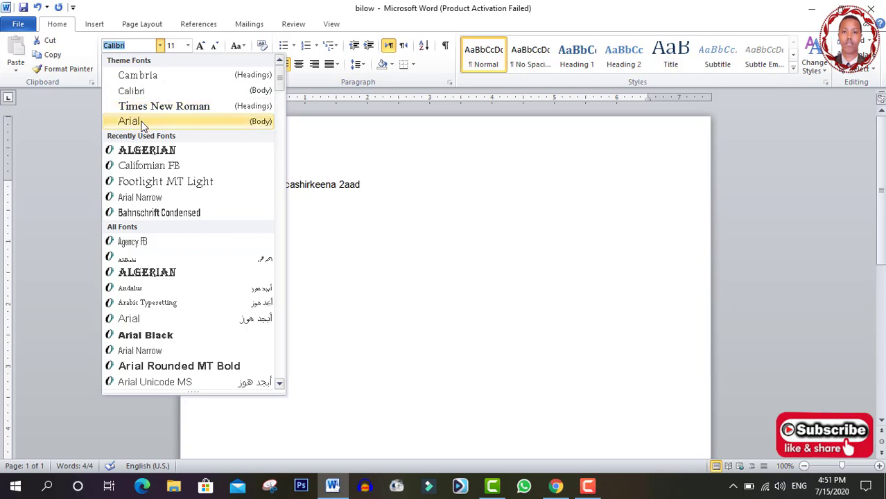
click(149, 165)
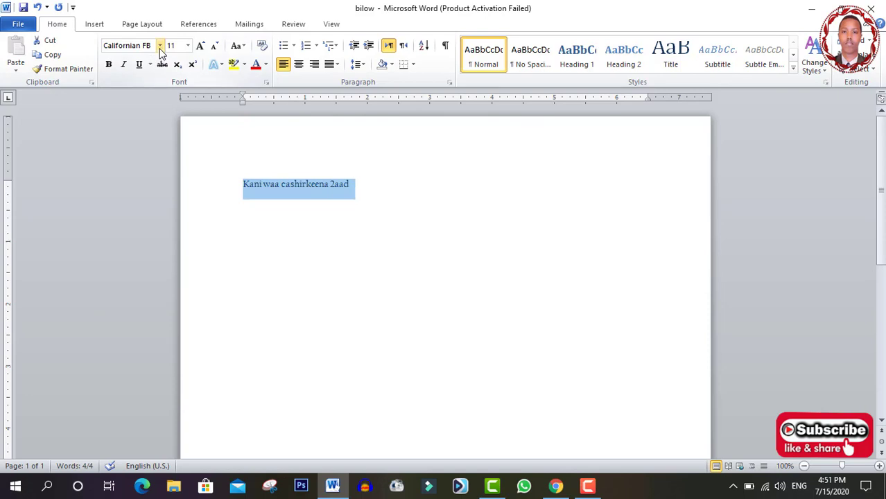
click(159, 46)
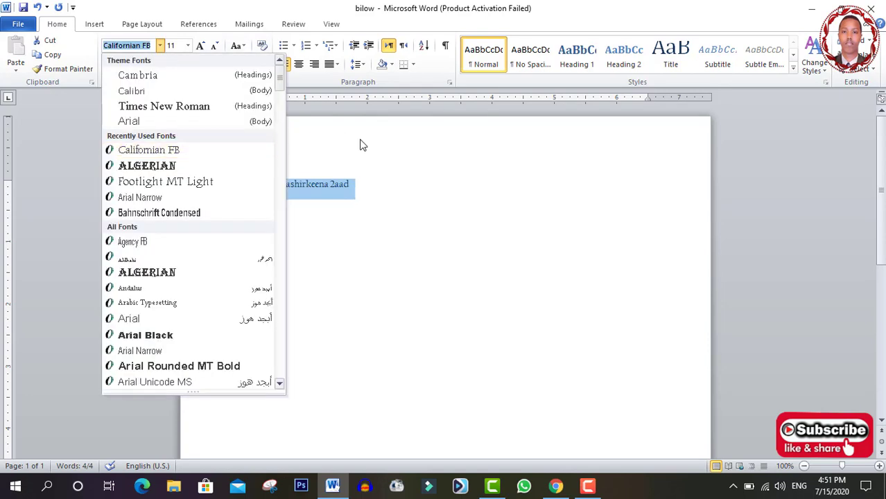
click(368, 179)
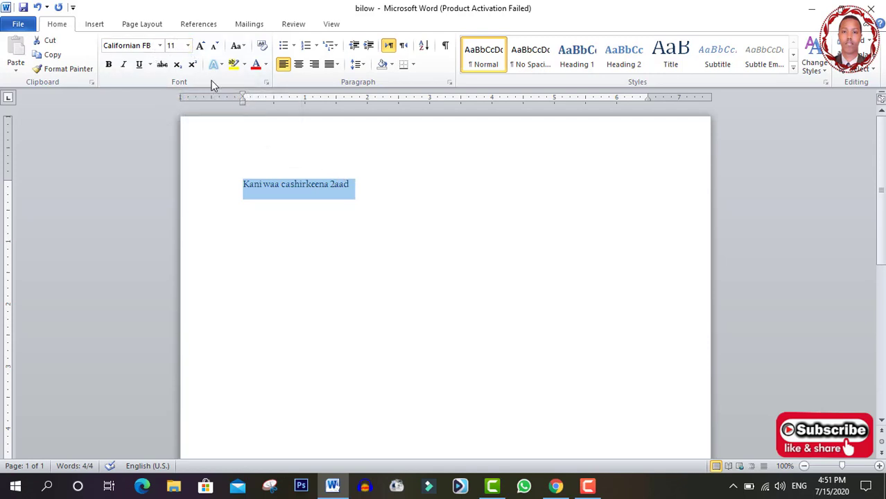
Step: Set the line's font size to 16, and grow it step by step to 24
click(187, 46)
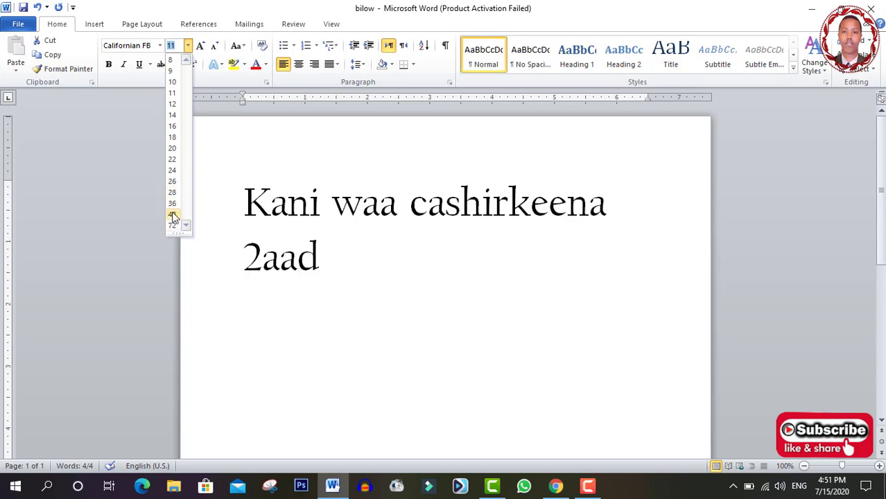
click(173, 128)
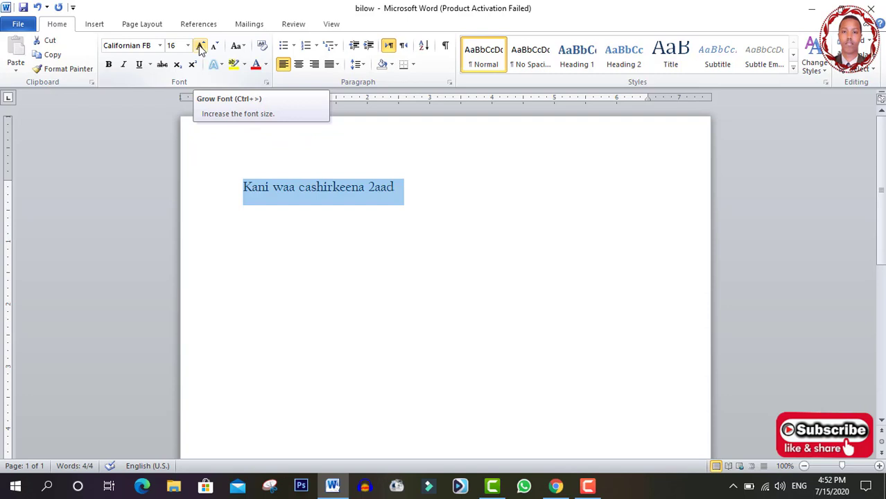
click(200, 46)
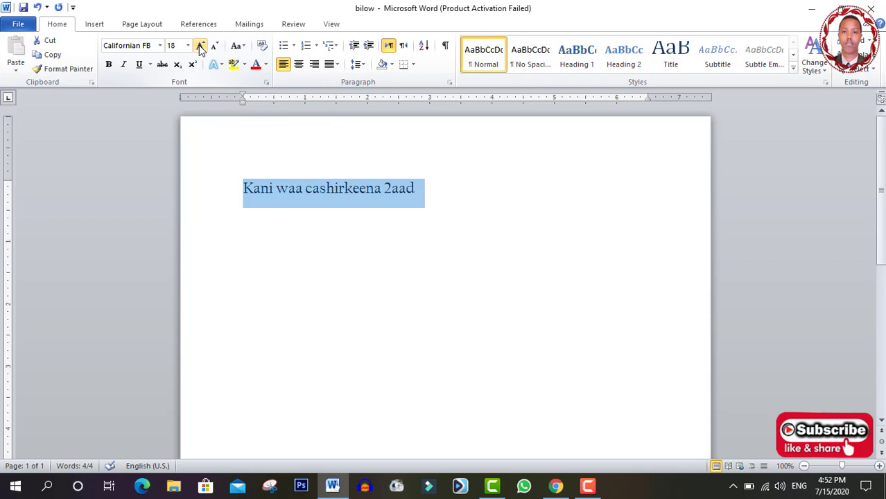
click(200, 46)
click(201, 47)
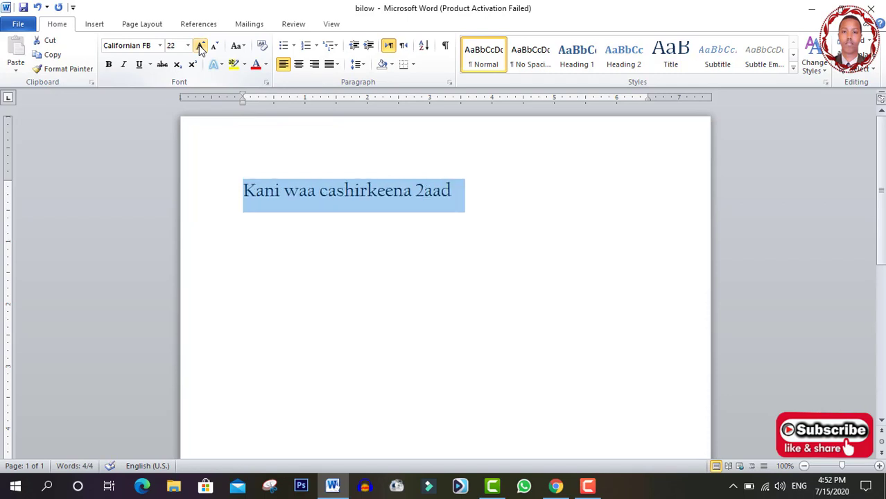
click(200, 46)
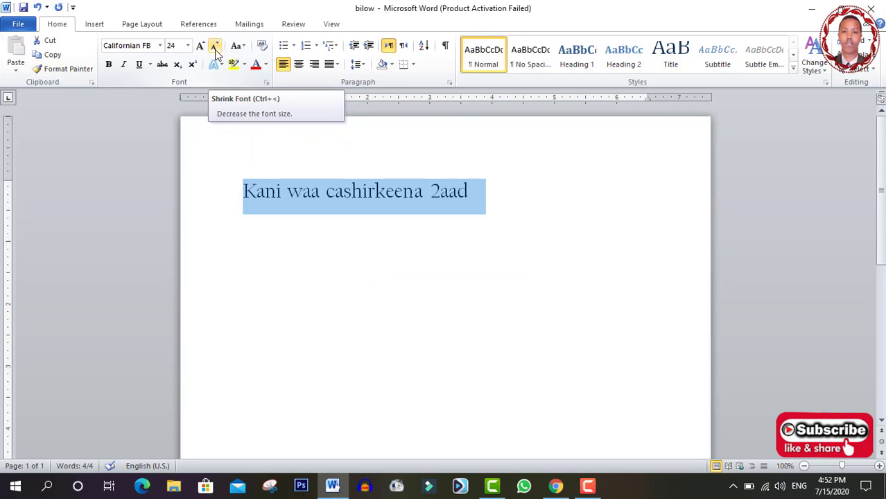
Step: Shrink the line's font size step by step to 18
click(215, 49)
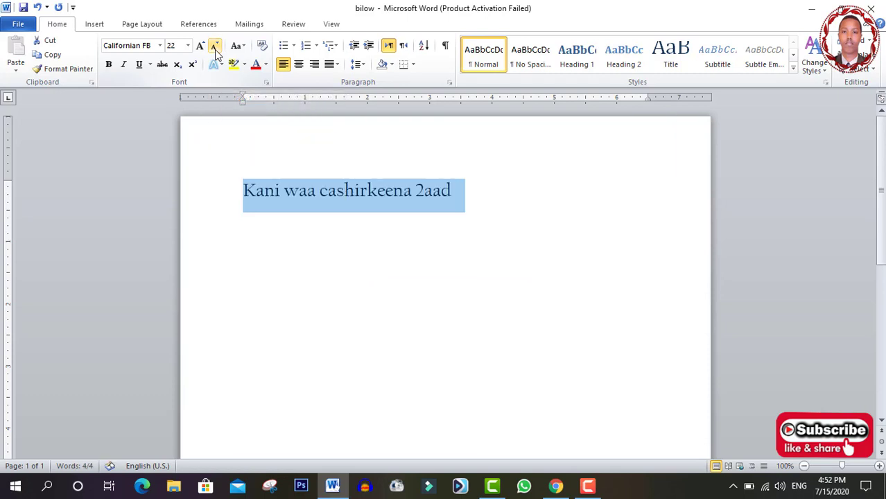
click(215, 49)
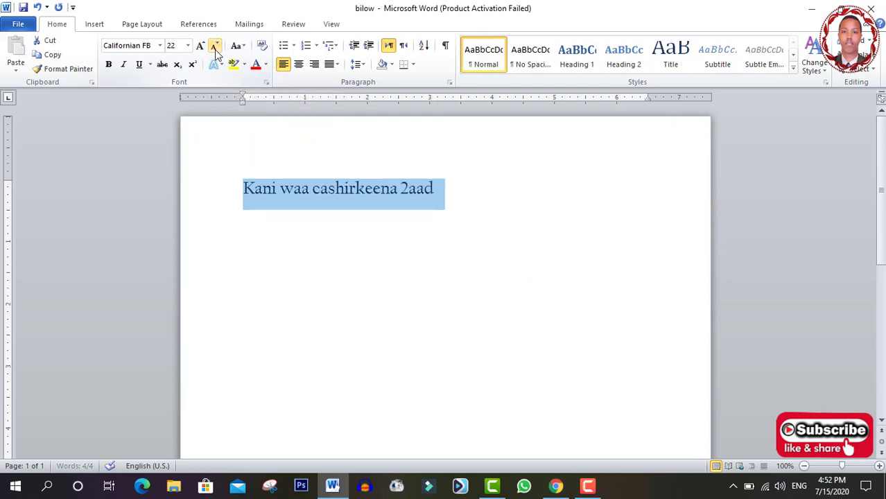
click(215, 49)
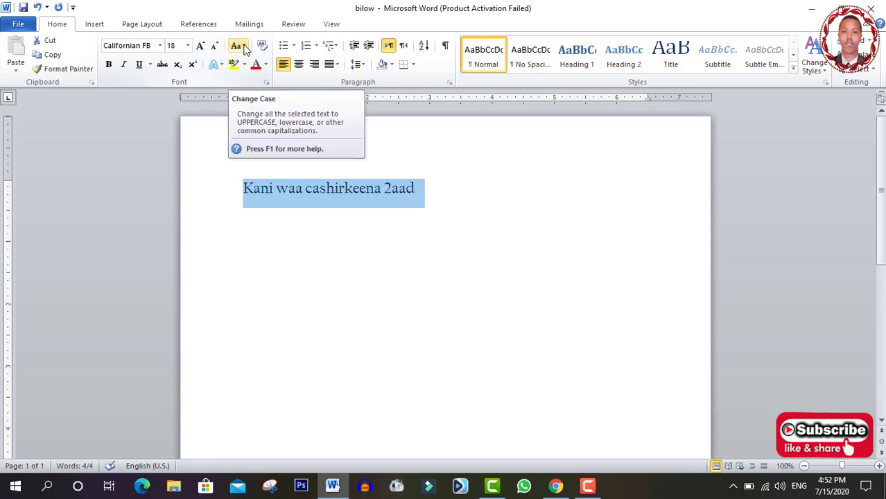
Step: Replace the capital K at the start of the line with a lowercase k
click(244, 48)
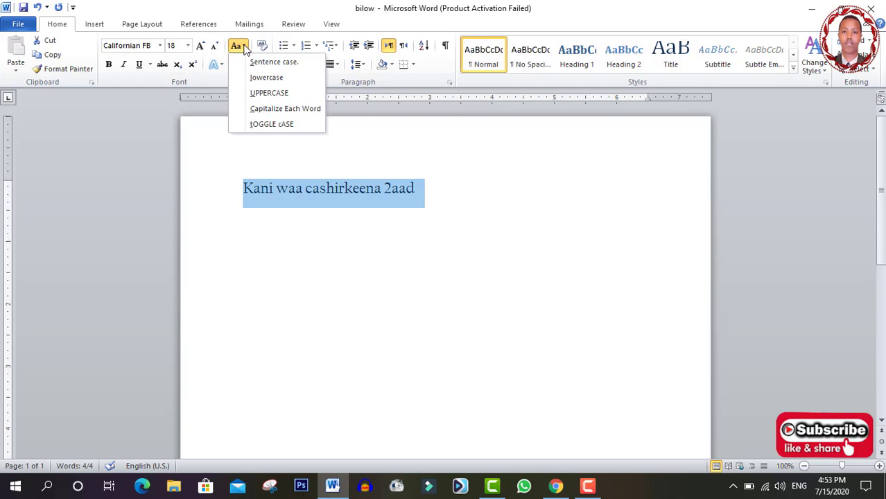
click(294, 66)
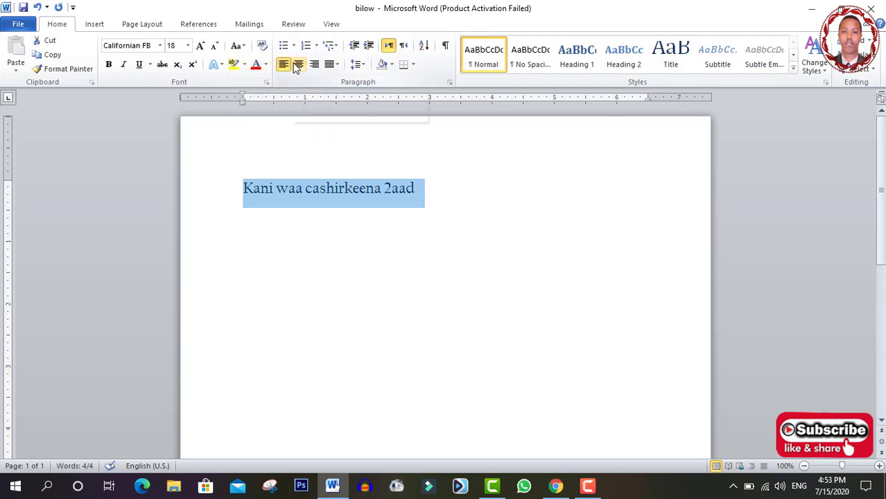
click(256, 193)
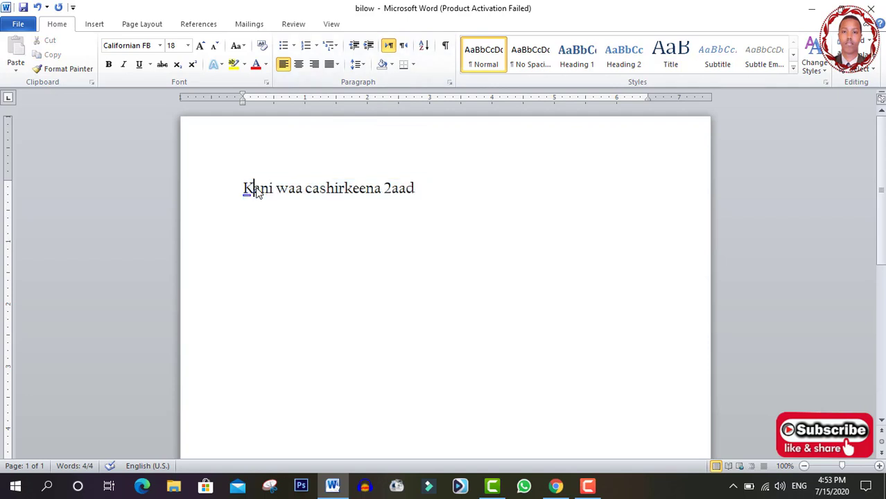
key(BackSpace)
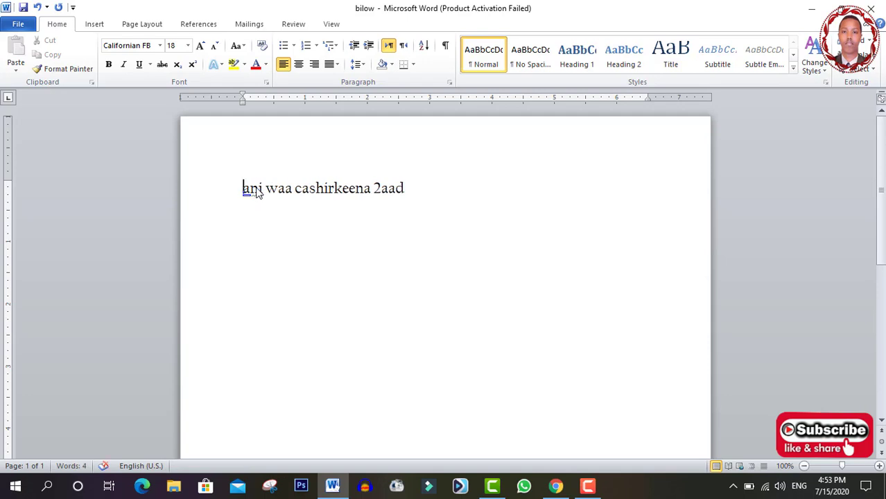
text(k)
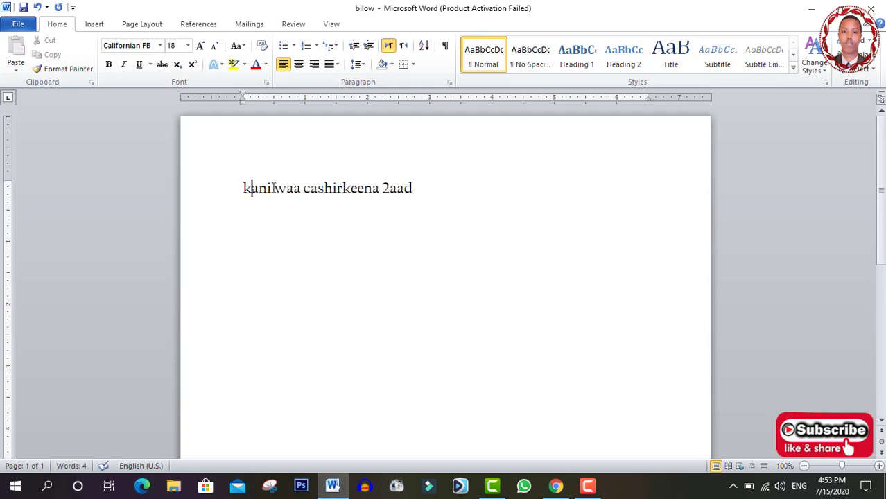
Step: Apply Sentence case to the whole line
click(217, 199)
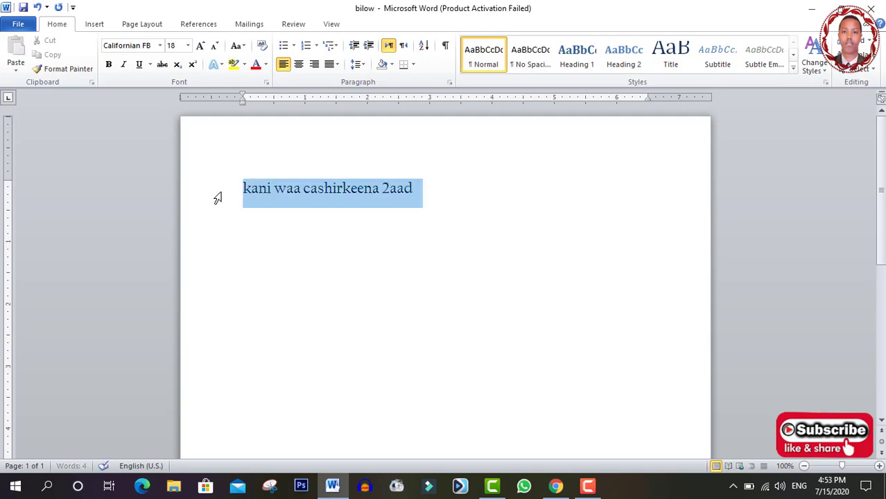
click(238, 48)
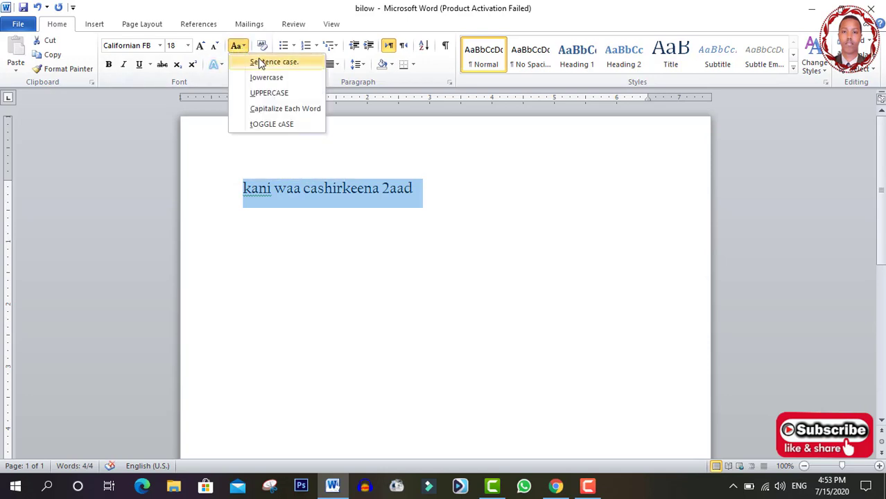
click(258, 61)
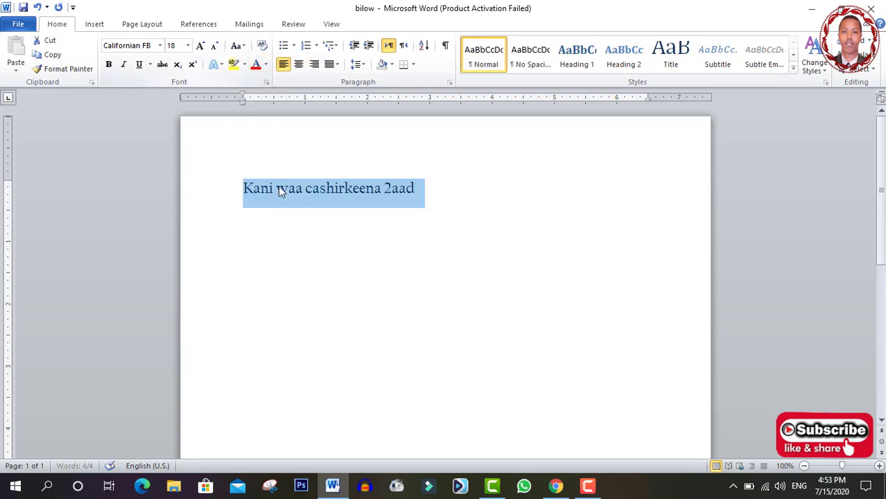
Step: Change the whole line to lowercase, and convert it to UPPERCASE
click(244, 206)
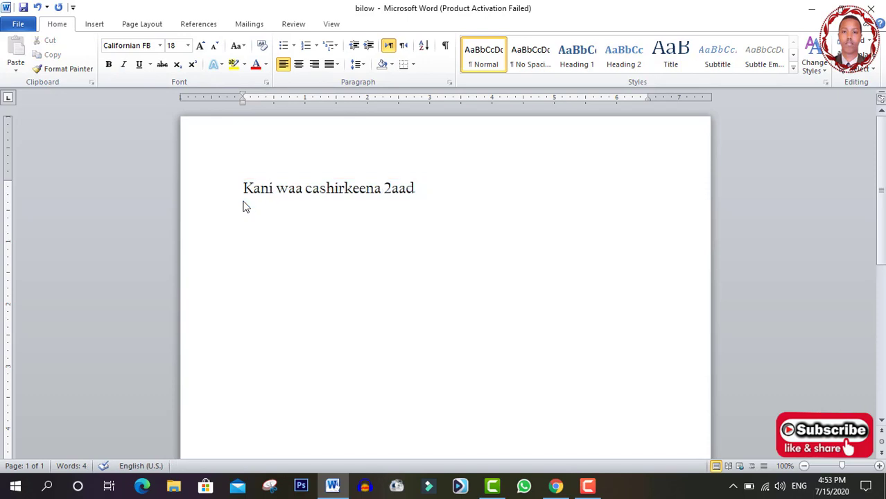
click(206, 200)
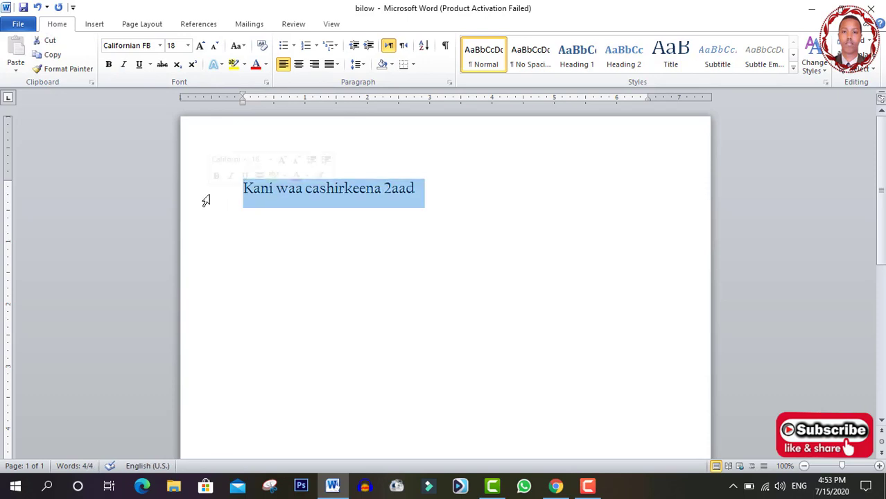
click(244, 46)
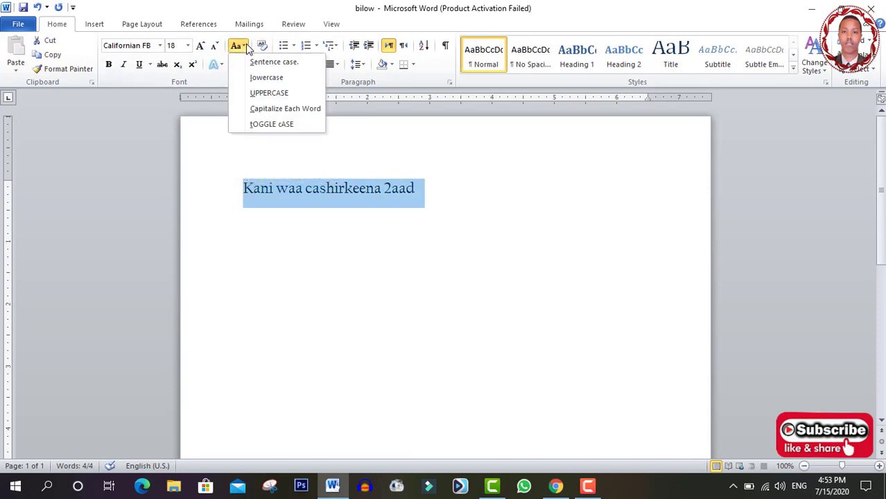
click(256, 79)
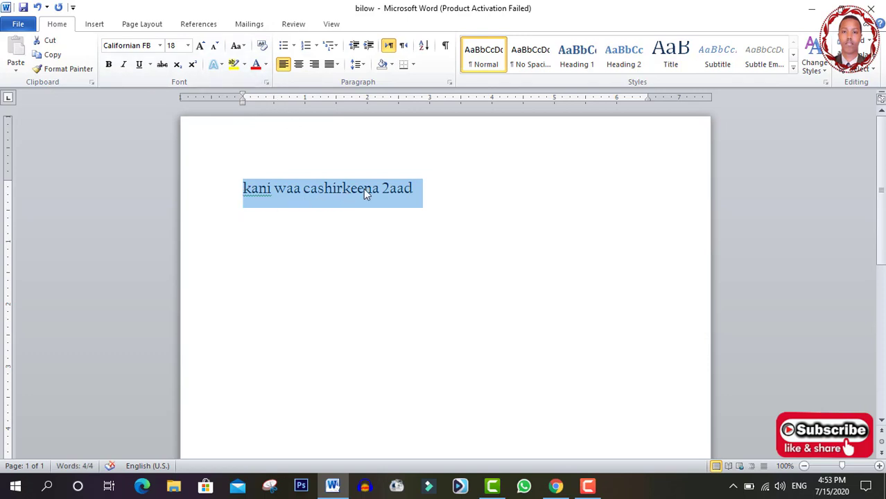
click(241, 50)
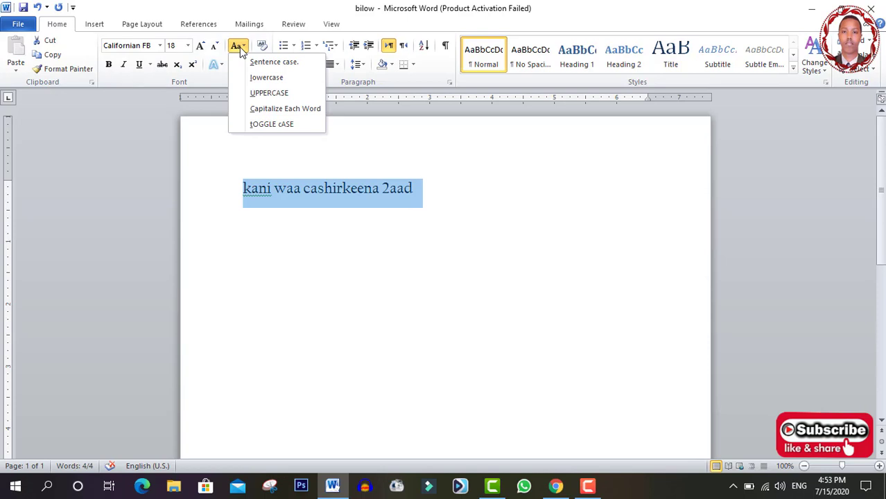
click(269, 93)
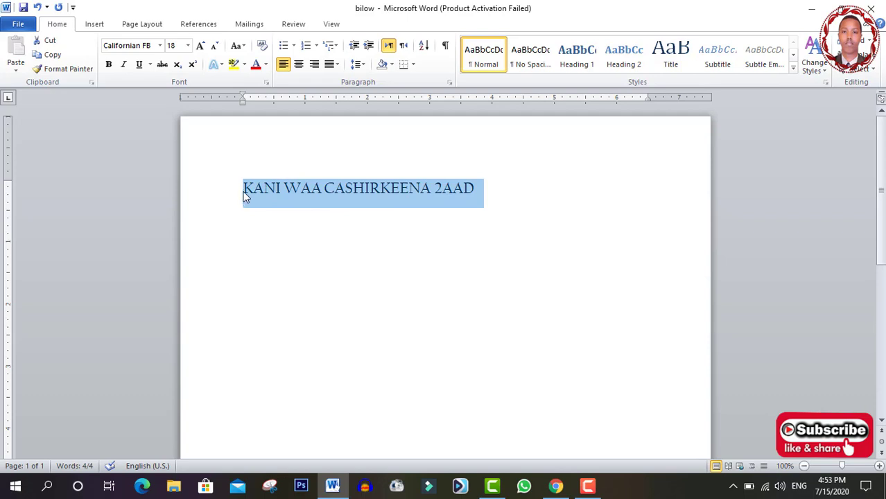
Step: Apply Capitalize Each Word to the line, and switch its letters with tOGGLE cASE
click(244, 45)
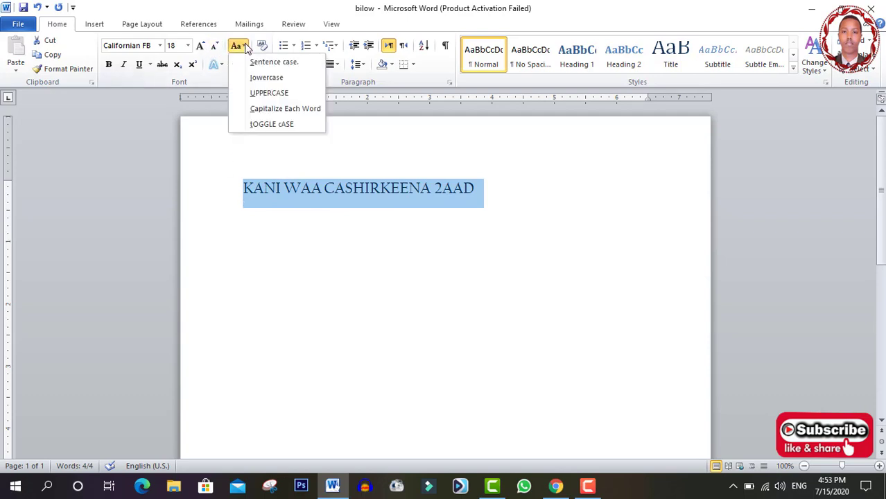
click(299, 111)
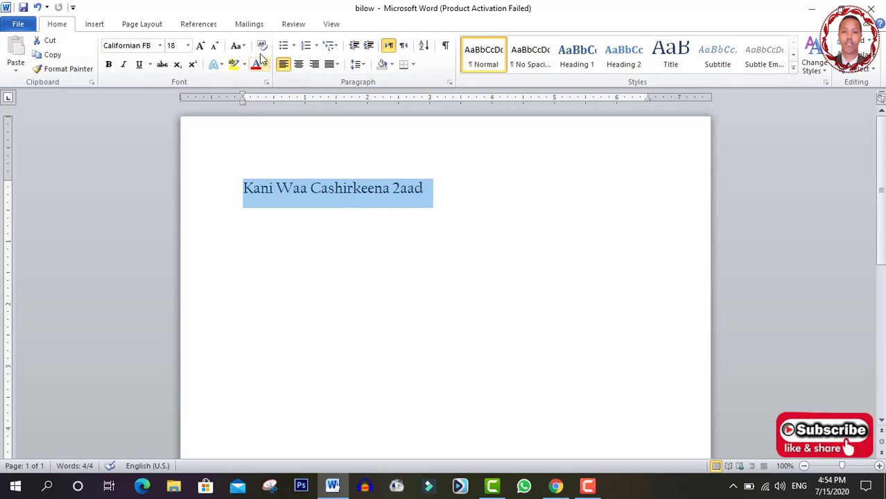
click(244, 46)
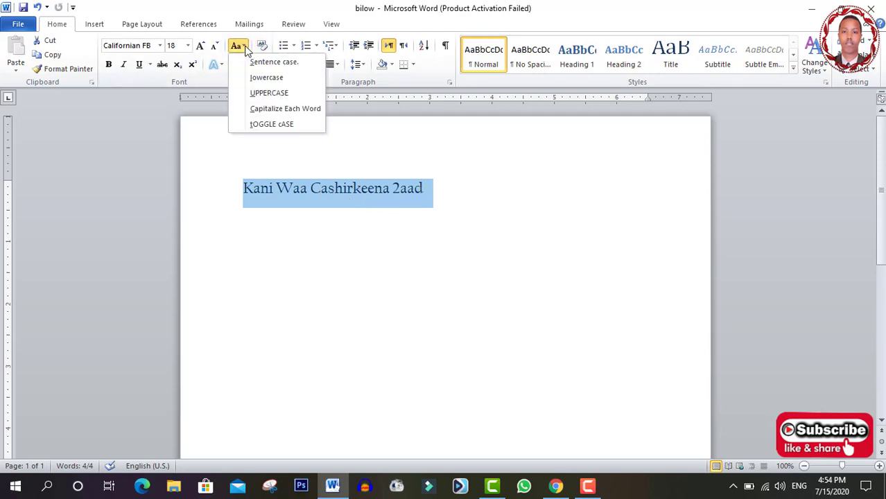
click(291, 125)
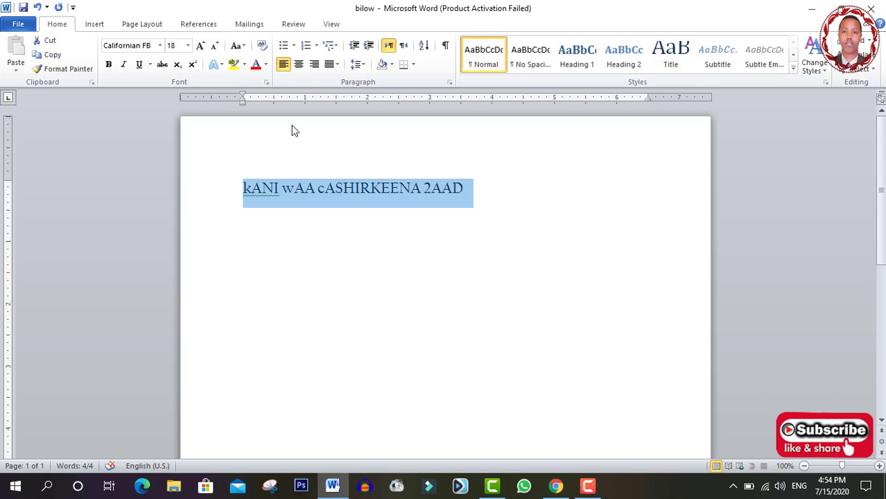
Step: Apply Sentence case to the whole sample line
click(237, 47)
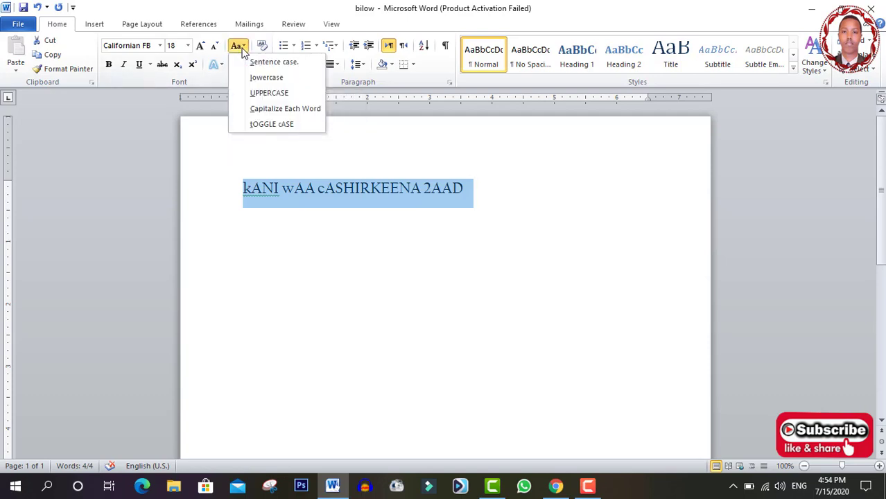
click(305, 66)
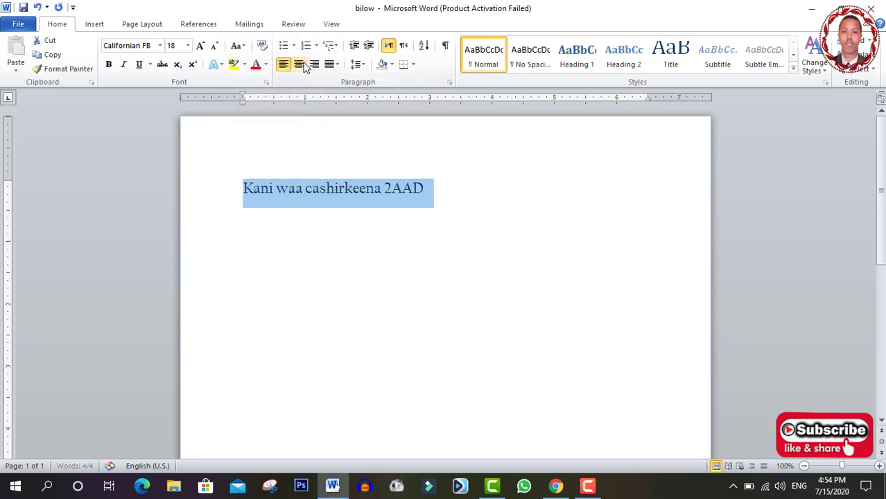
click(426, 190)
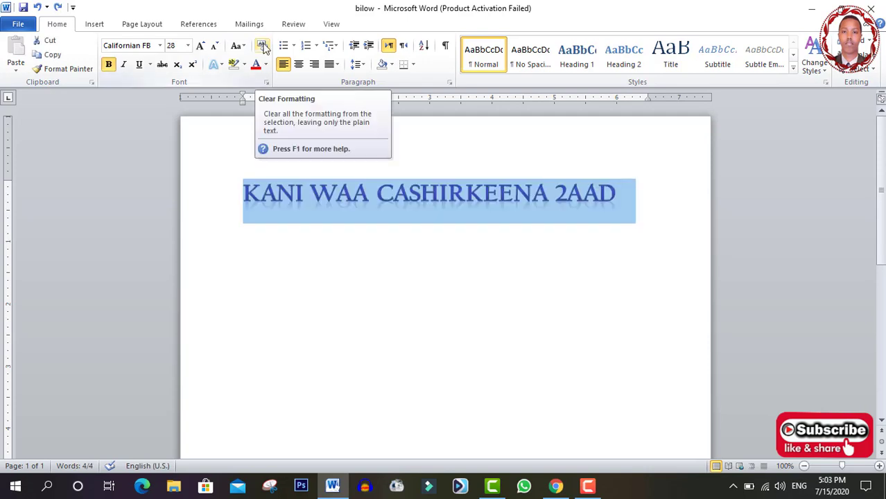
Step: Clear all formatting from the bold purple line so only plain text is left
click(261, 46)
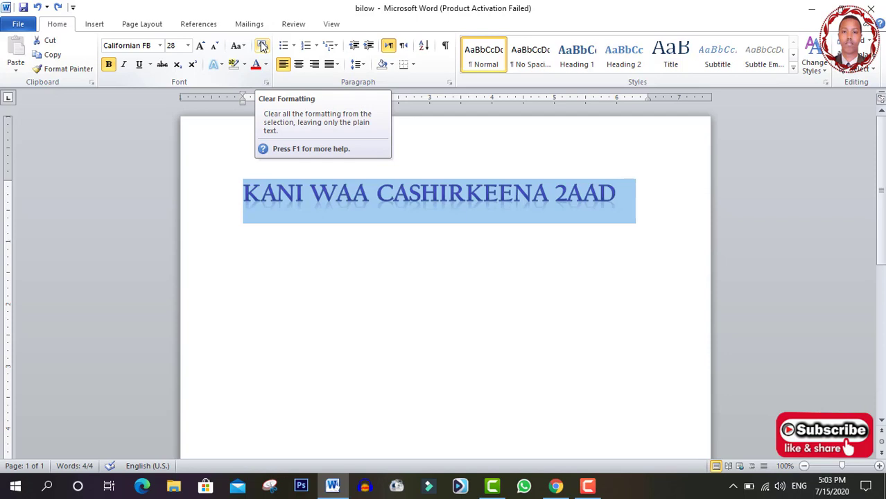
click(315, 196)
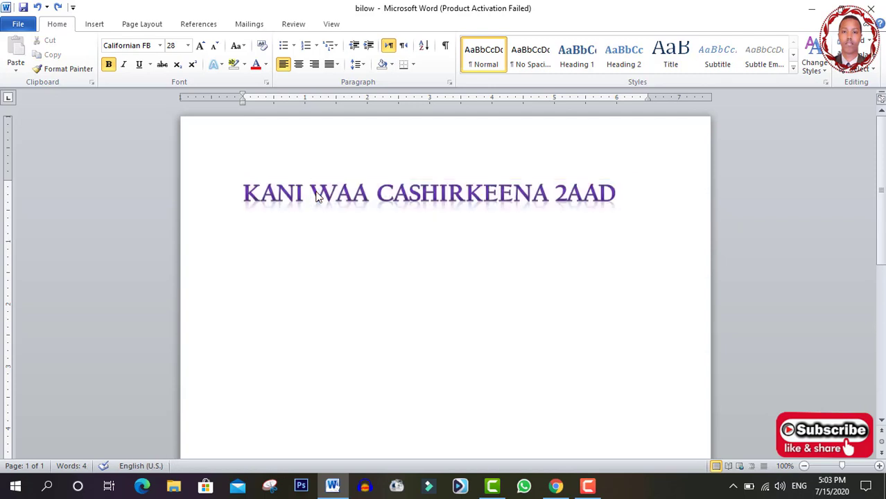
click(203, 197)
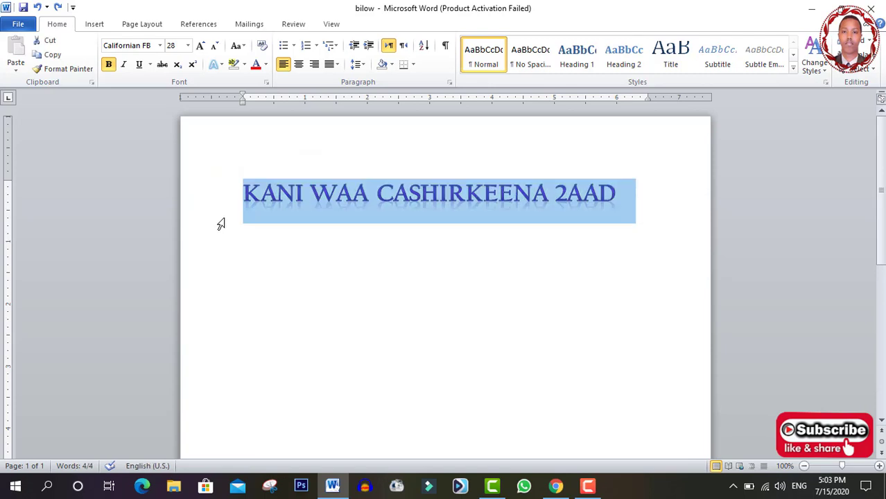
click(261, 45)
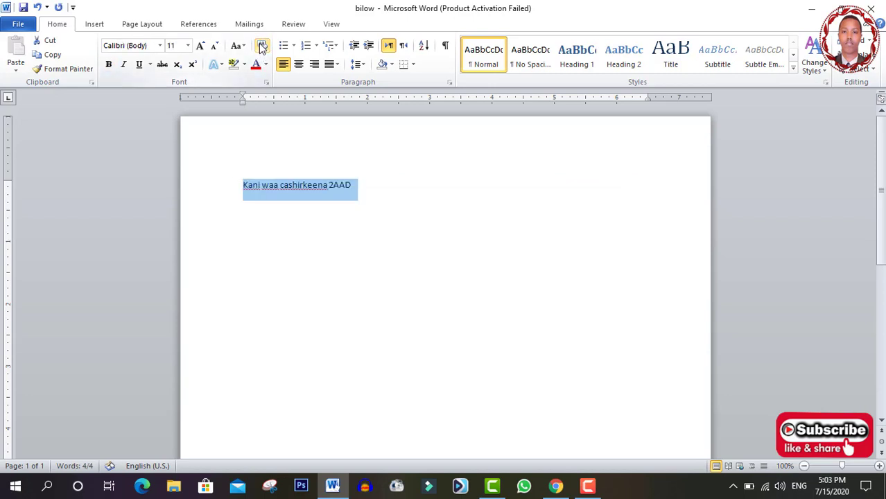
click(386, 185)
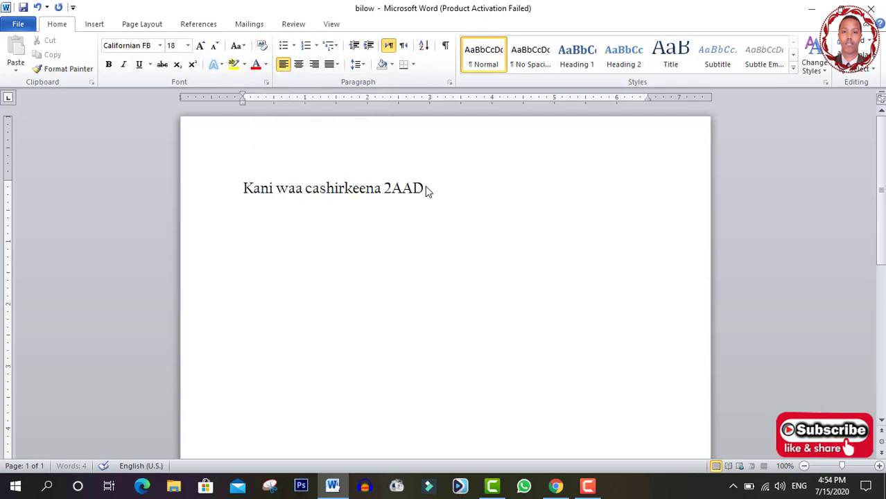
Step: Turn bold on and off for the whole line, and do the same with italic
click(202, 200)
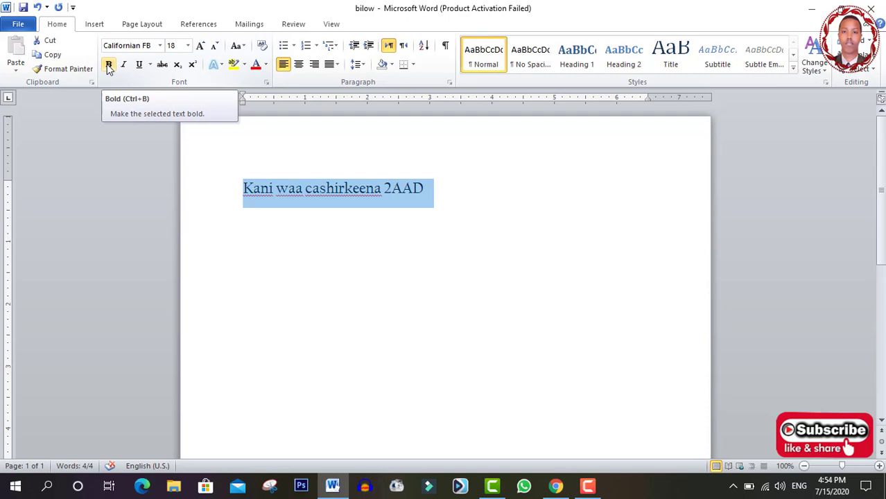
click(108, 65)
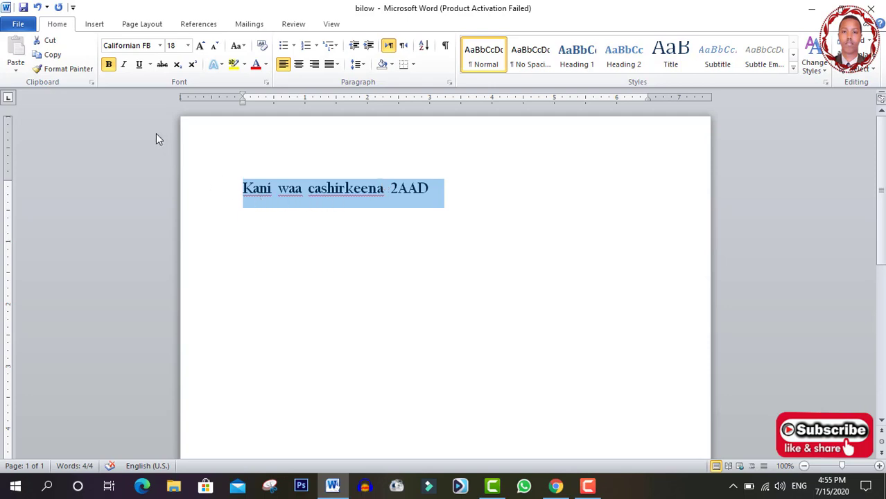
click(109, 64)
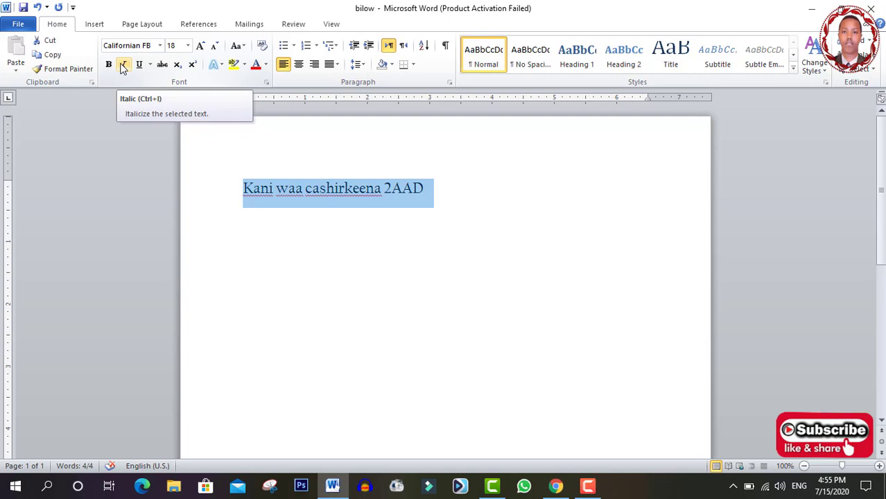
click(122, 65)
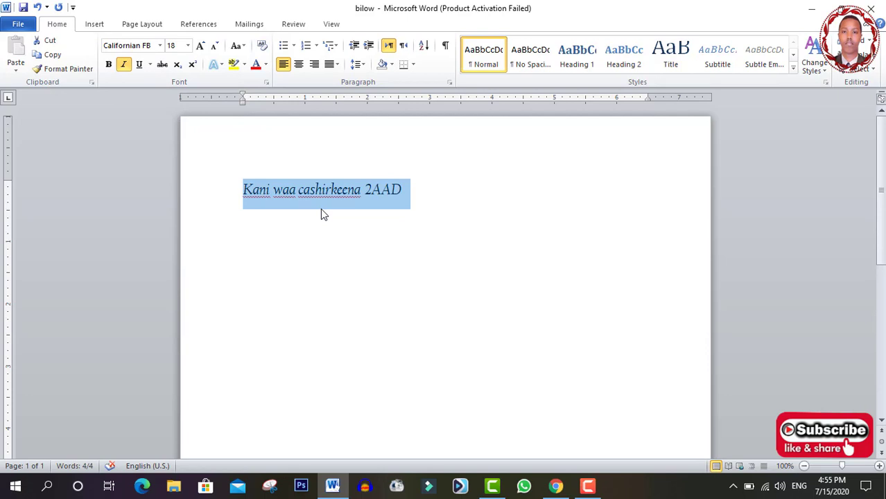
click(124, 64)
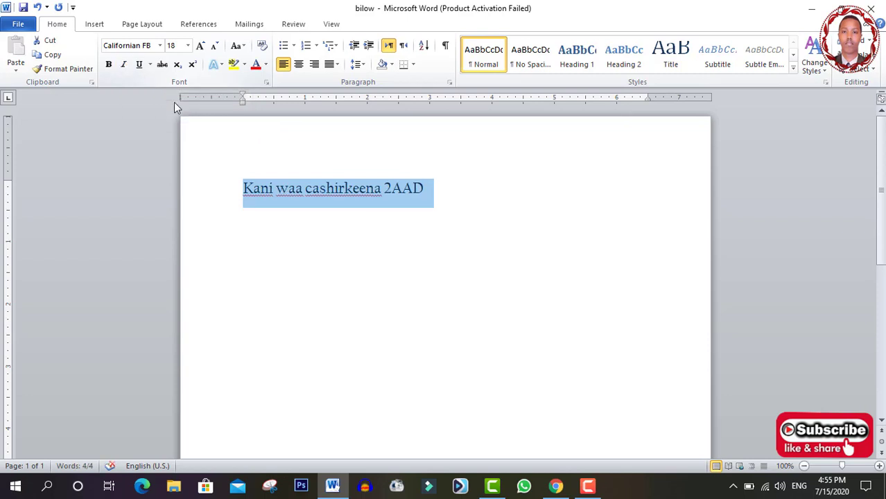
Step: Underline the whole line, and change its underline style to a double line
click(138, 64)
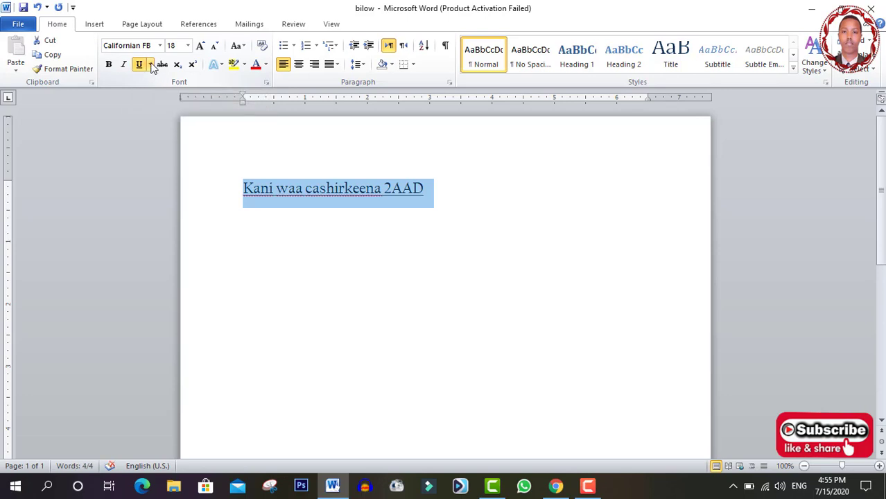
click(150, 64)
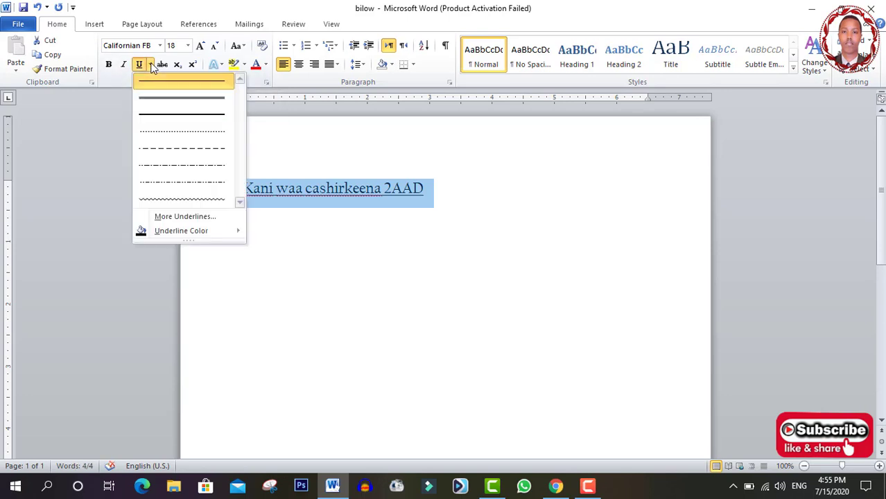
click(161, 99)
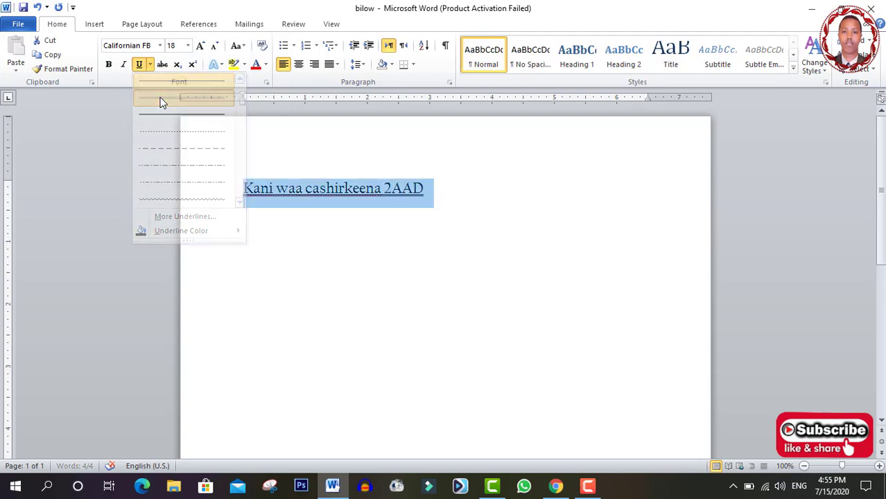
Step: Browse the additional underline styles in the Font dialog, and close it keeping the double underline
click(151, 65)
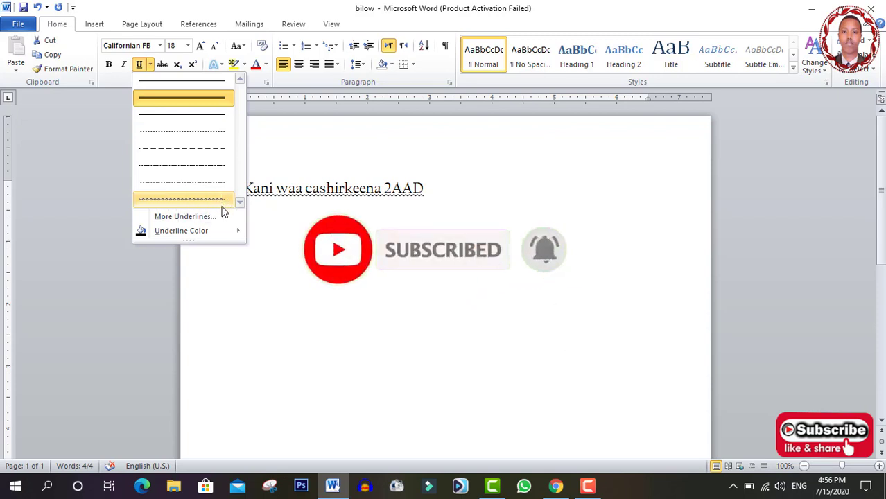
click(186, 217)
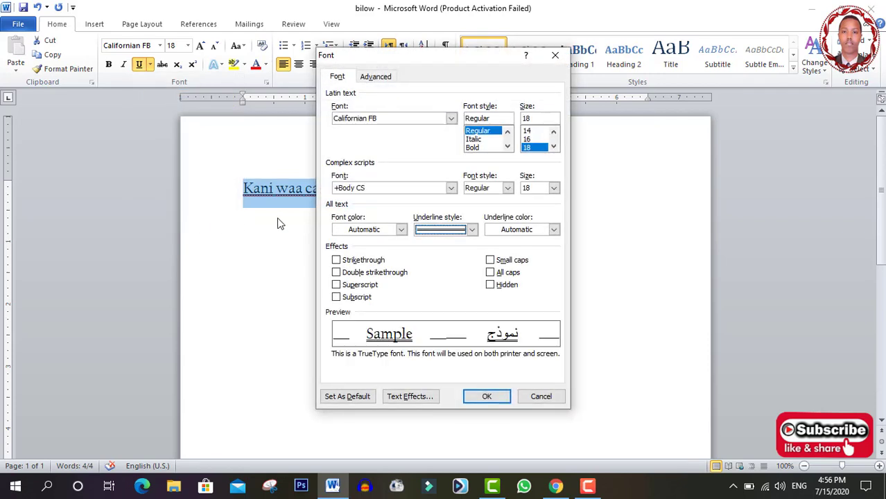
click(472, 229)
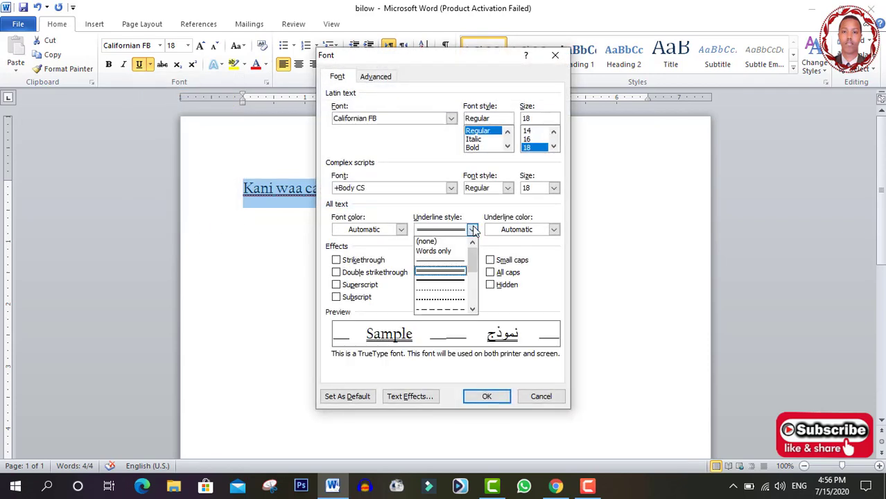
click(472, 309)
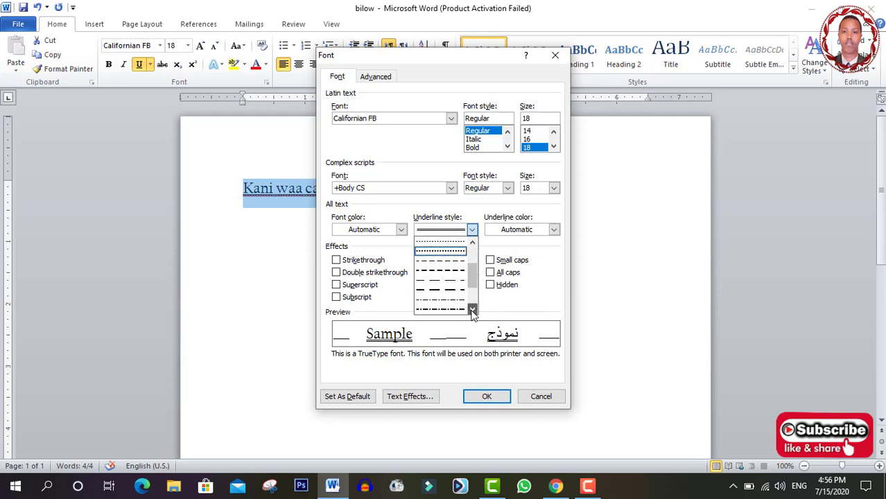
click(472, 309)
click(472, 309)
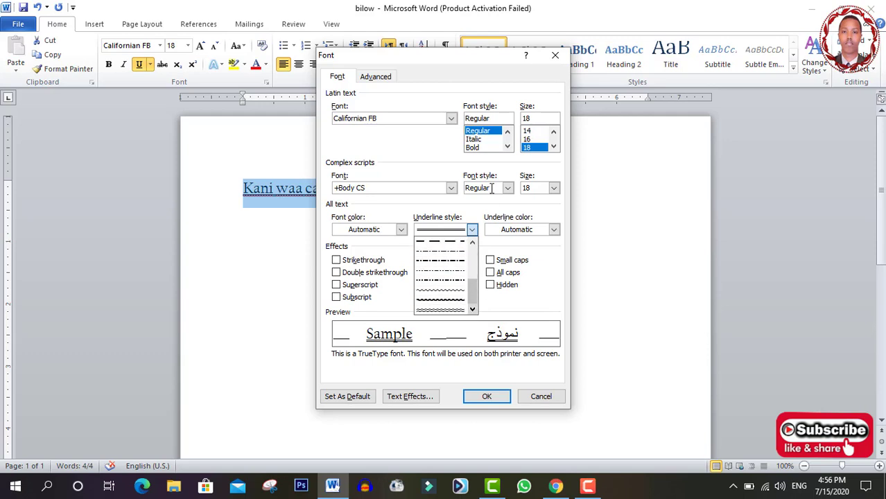
click(485, 397)
click(485, 397)
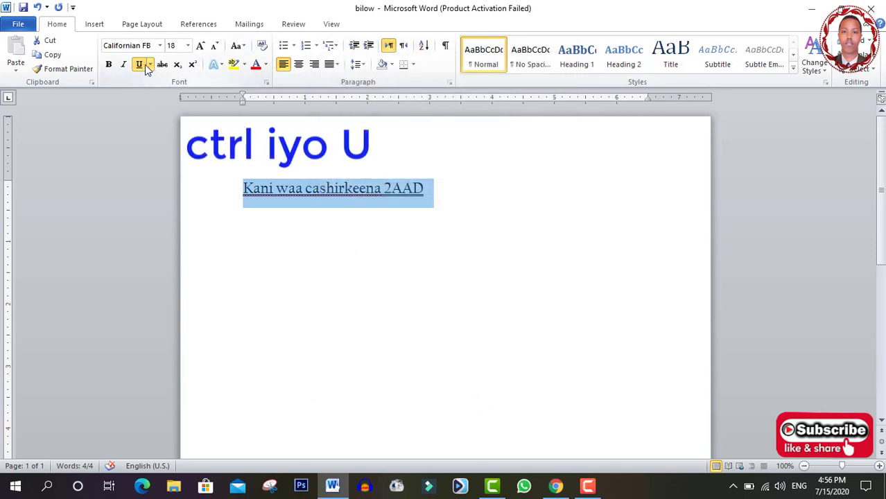
Step: Remove the line's underline, and turn strikethrough on and off for the whole line
key(ctrl+u)
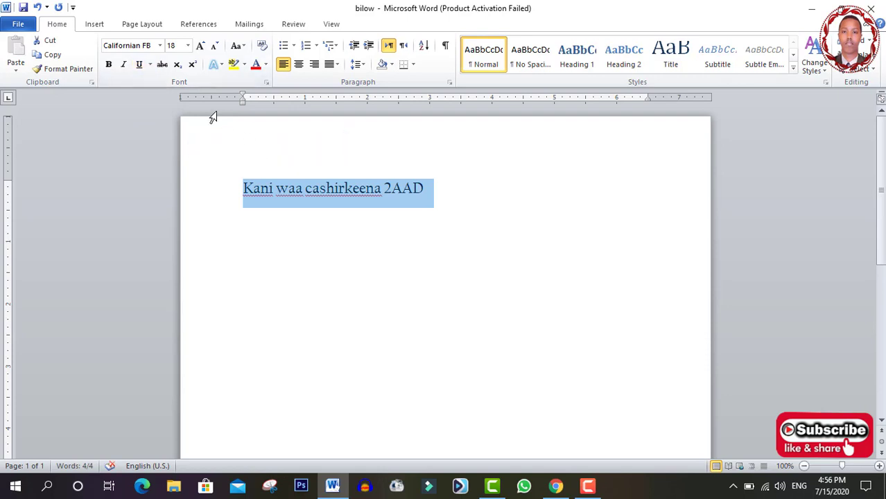
click(162, 66)
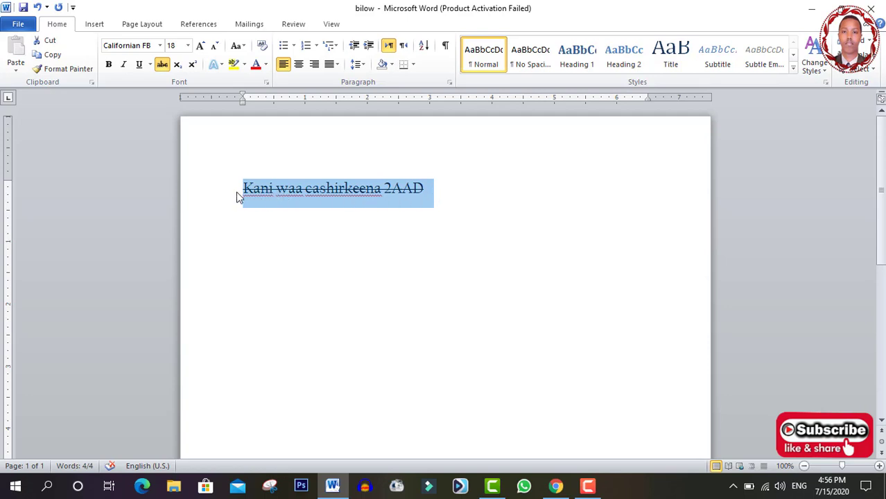
click(163, 65)
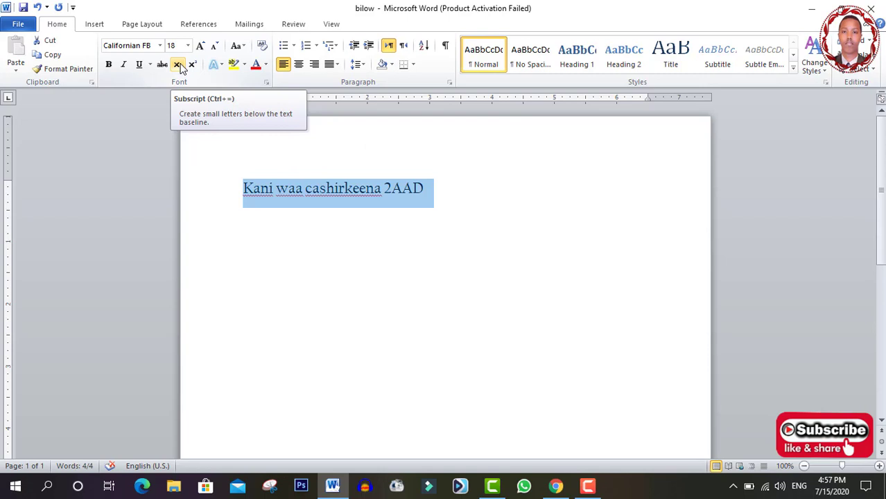
Step: Turn subscript on and off for the whole line, and do the same with superscript
click(178, 64)
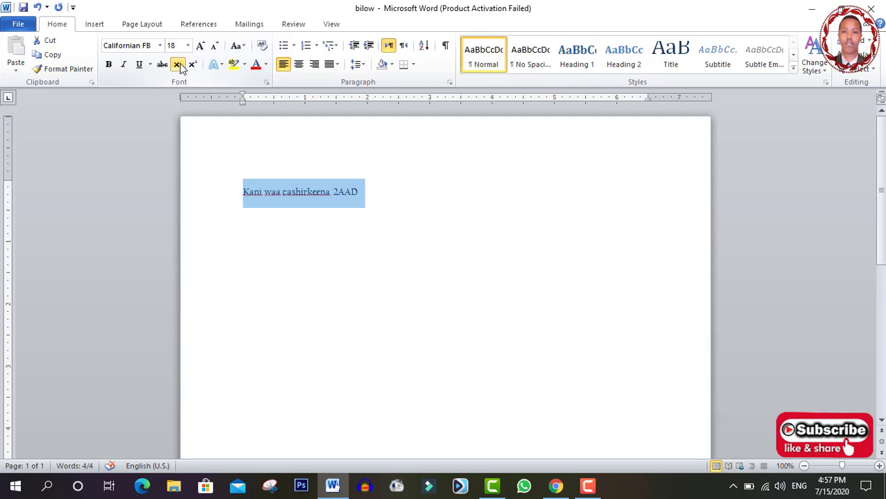
click(178, 64)
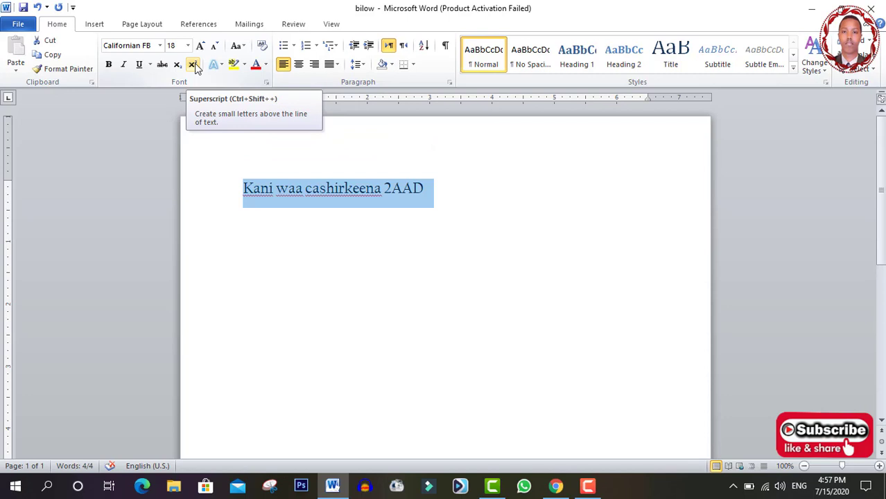
click(193, 64)
click(193, 65)
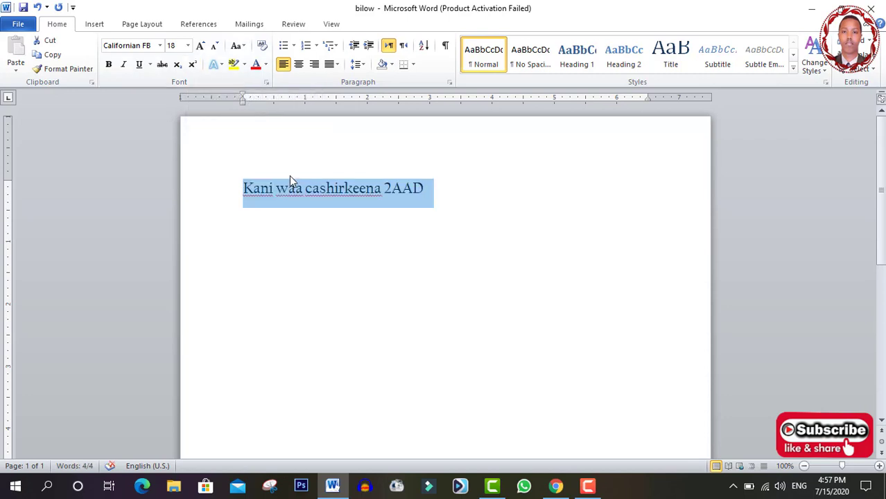
Step: Apply the first preset text effect, the hollow letters with a blue outline, to the whole line
click(219, 64)
click(222, 65)
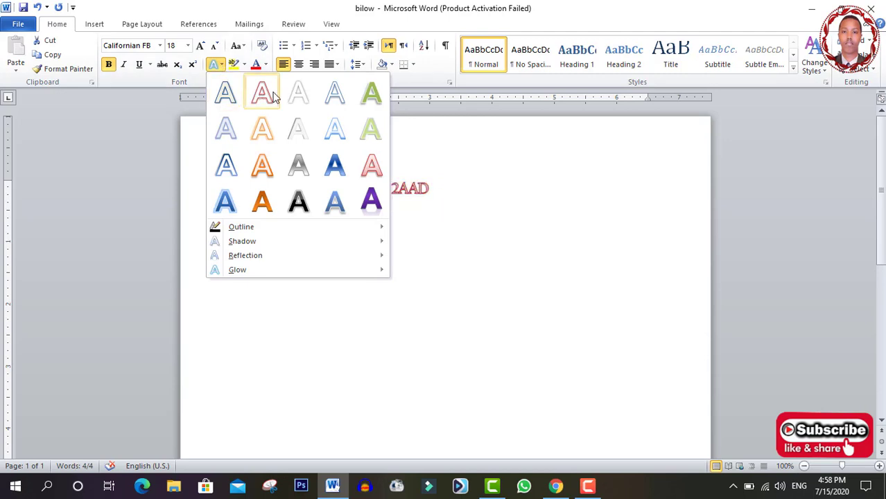
click(222, 96)
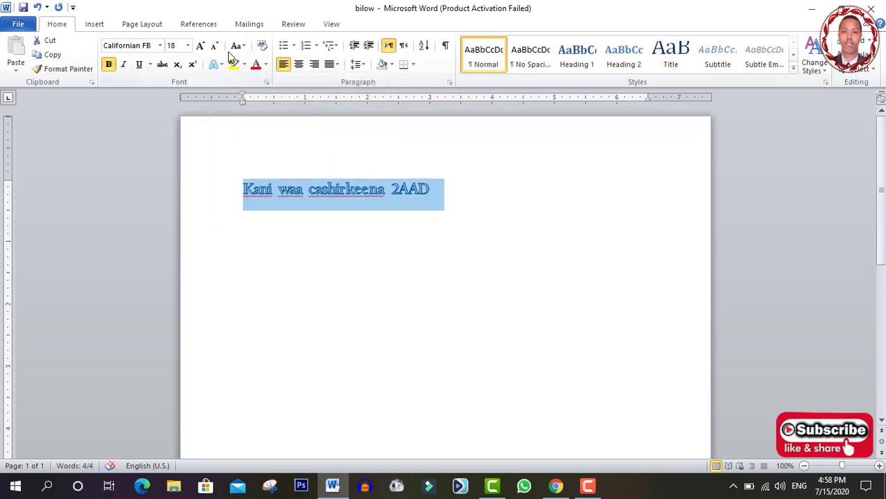
Step: Grow the line's font size to 72, and shrink it to 48
click(201, 46)
click(201, 46)
click(200, 46)
click(200, 46)
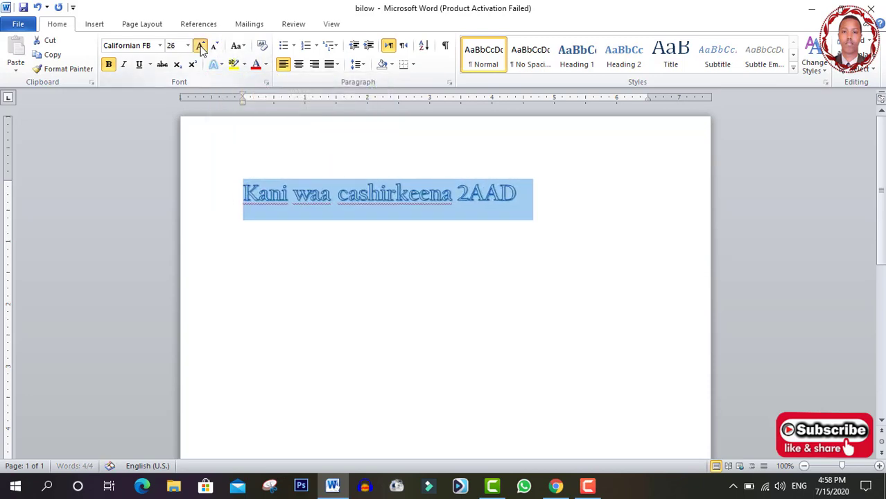
click(200, 45)
click(200, 46)
click(201, 46)
click(200, 46)
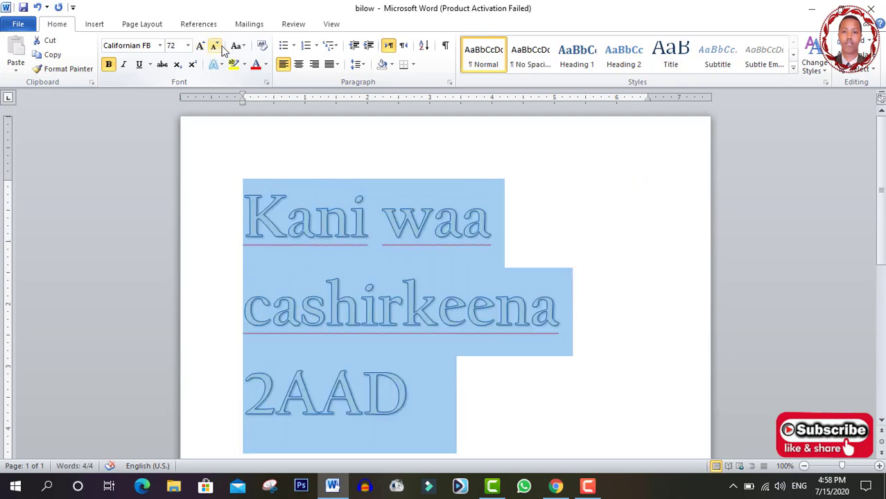
click(215, 46)
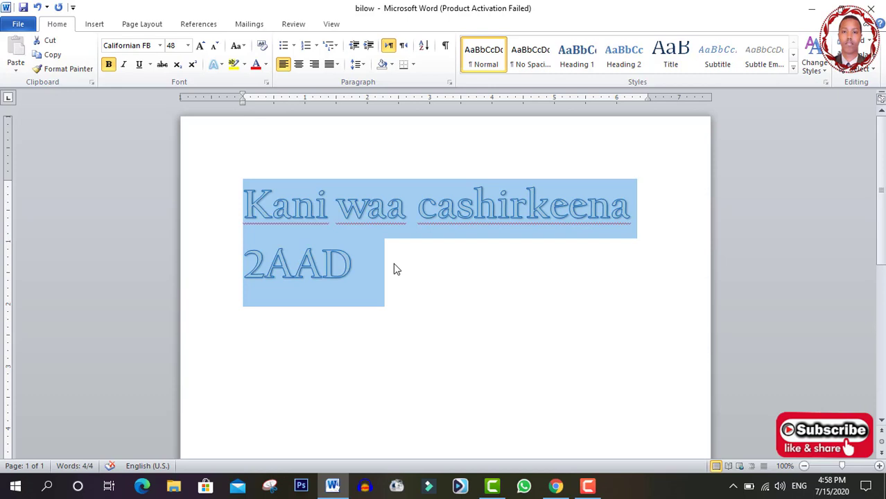
Step: Apply the purple preset text effect with a reflection to the whole line
click(222, 66)
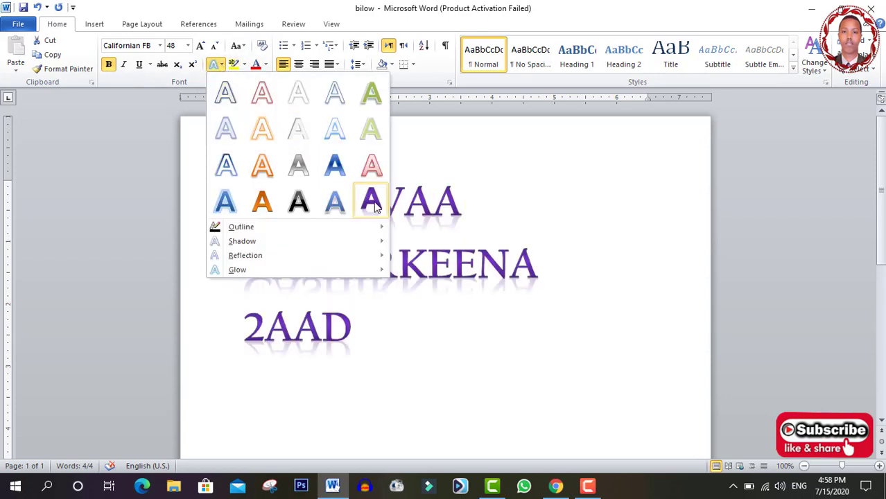
click(371, 201)
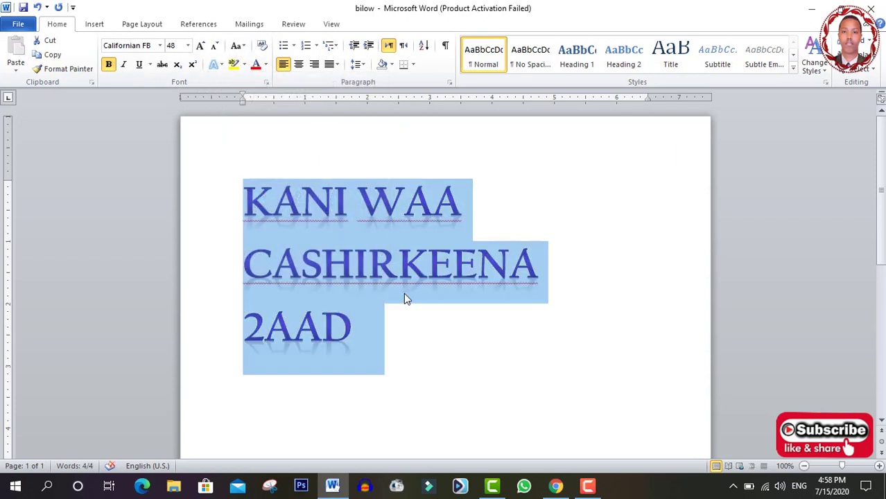
Step: Shrink the line's font size to 28
click(214, 46)
click(214, 46)
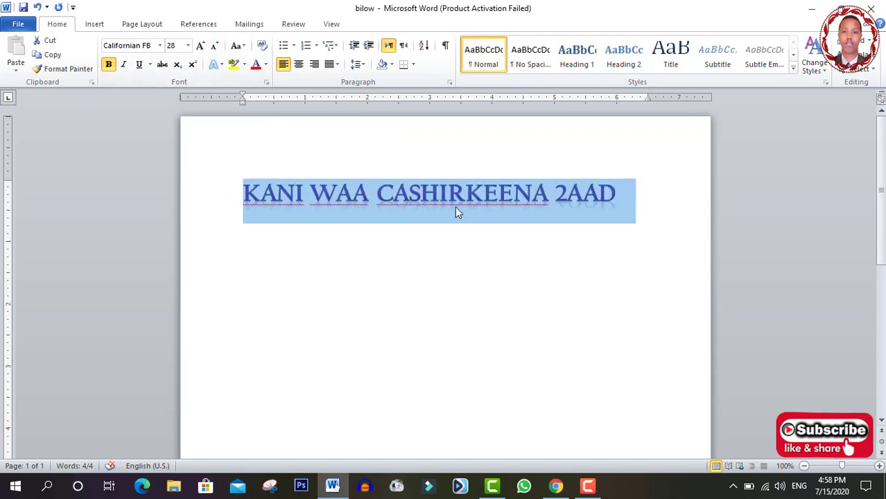
Step: Look through the outline, shadow, reflection and glow options of the text effects without applying any
click(221, 64)
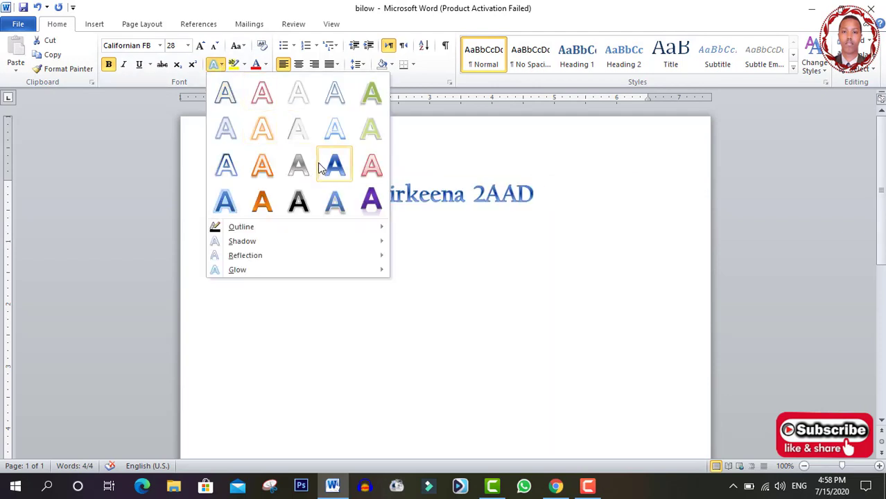
mouse_move(380, 230)
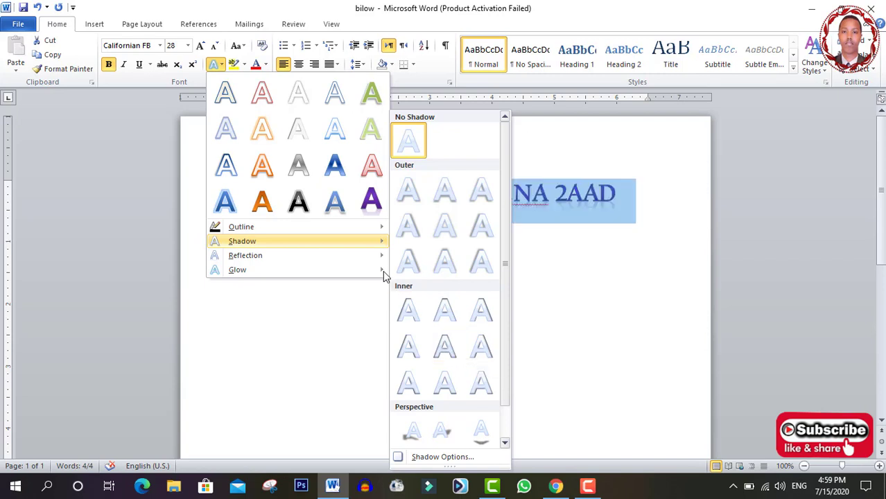
mouse_move(382, 256)
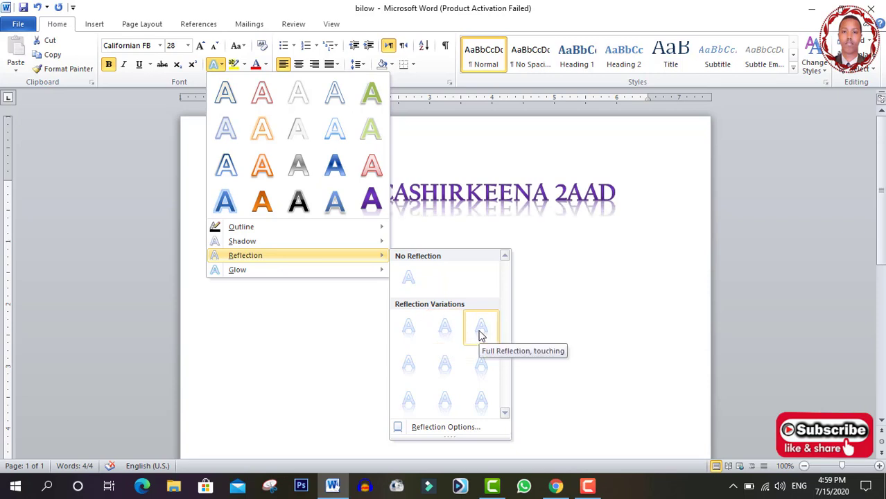
mouse_move(237, 270)
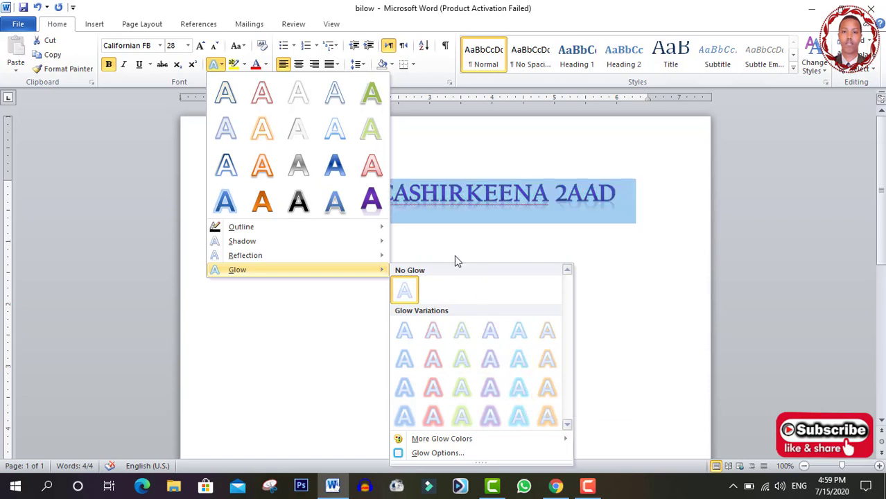
click(411, 153)
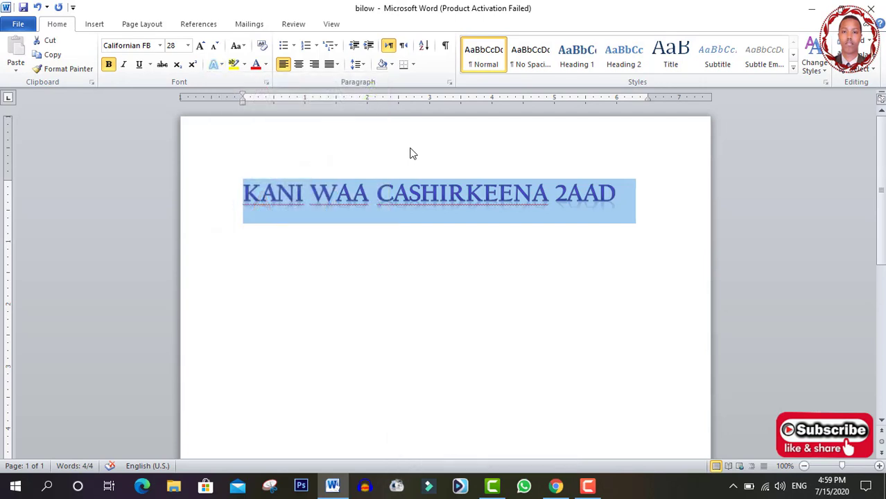
Step: Highlight the whole line in yellow, and change the highlight colour to pink
click(244, 64)
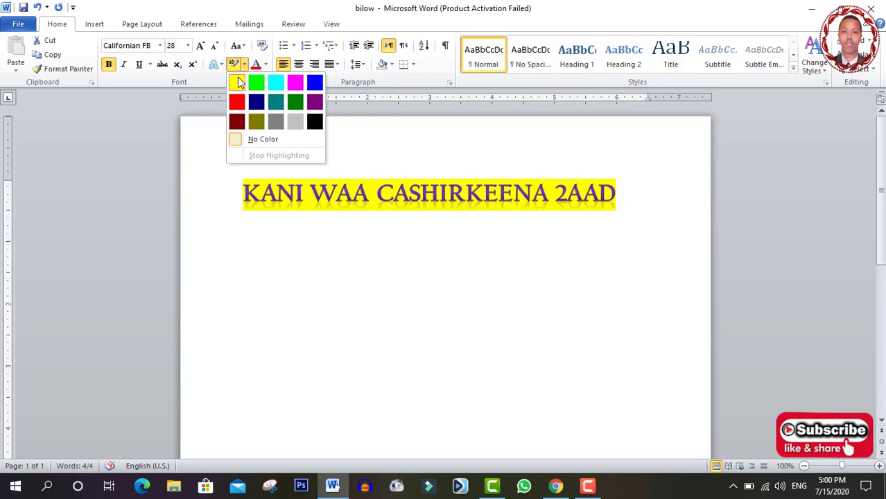
click(237, 81)
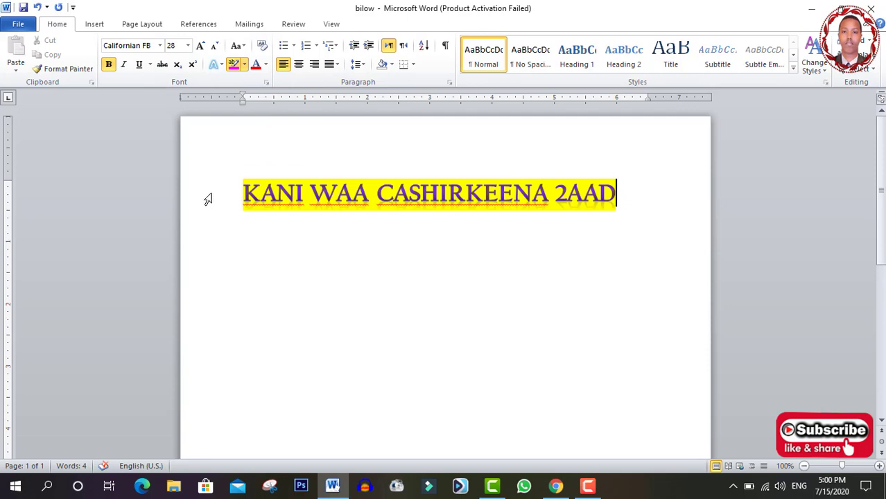
key(ctrl+a)
click(244, 63)
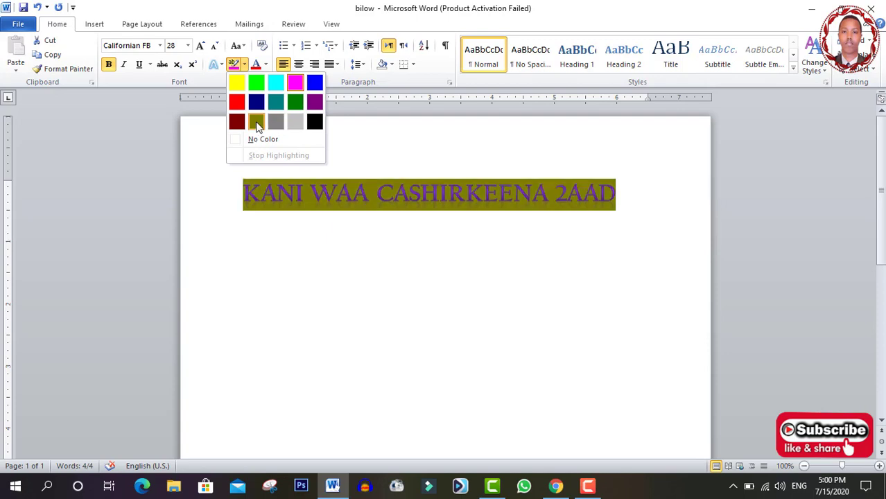
click(237, 84)
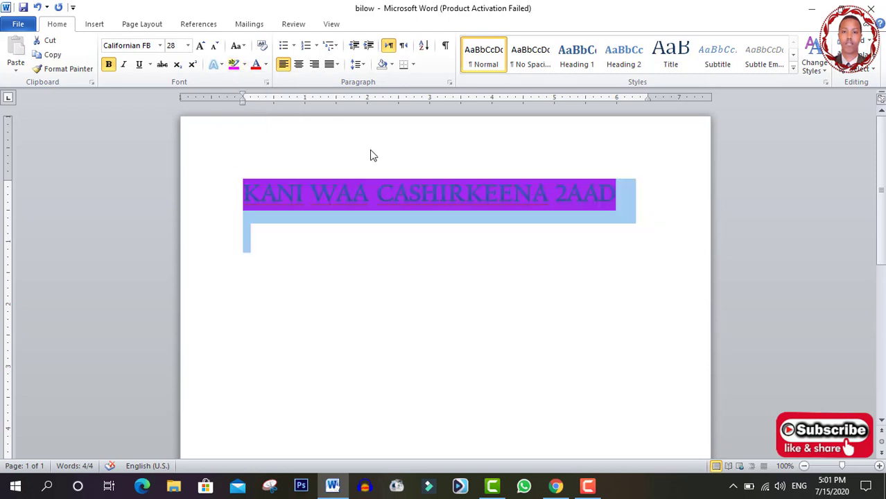
Step: Remove the highlight colour from the whole line
click(244, 65)
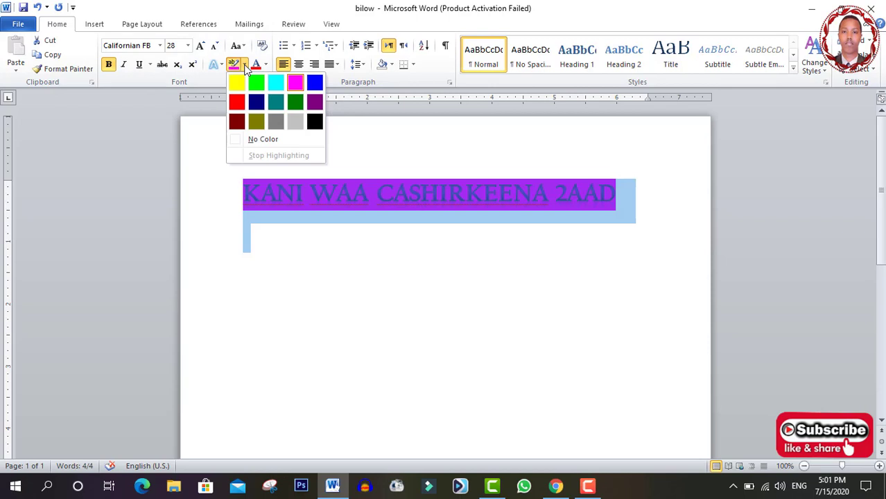
click(268, 140)
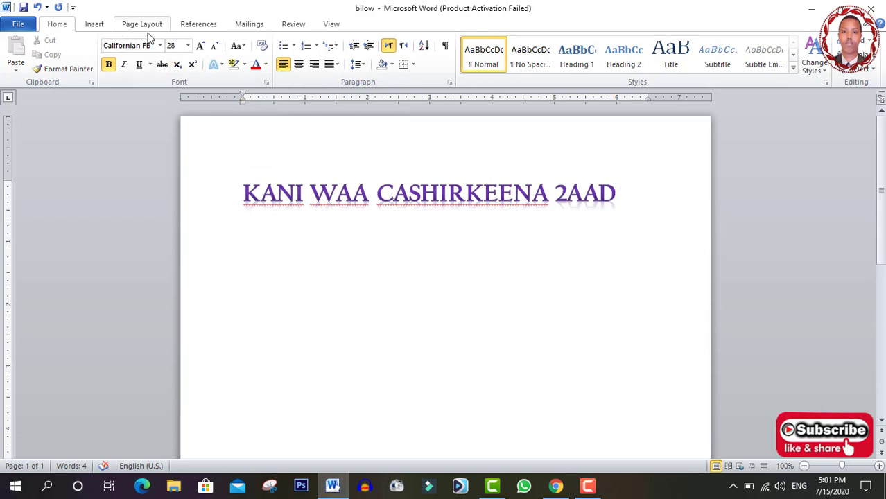
Step: Select only the text line and clear the selection, and do the same with the entire document contents
click(266, 65)
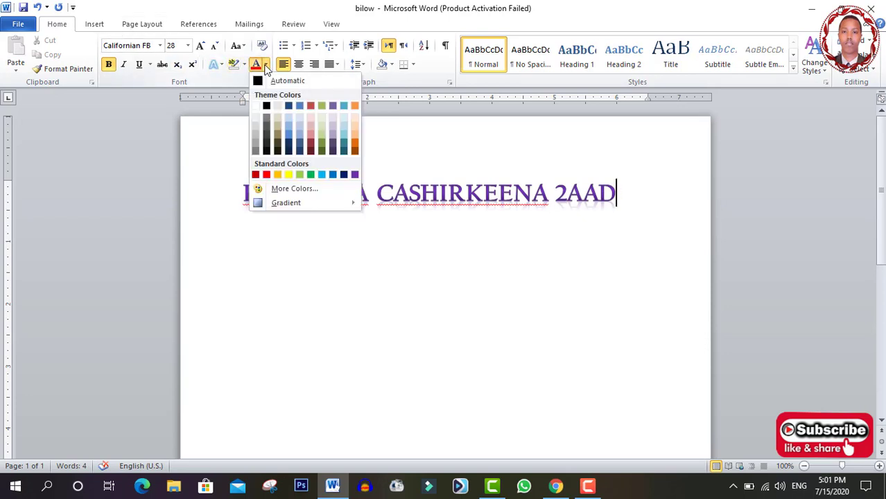
click(415, 185)
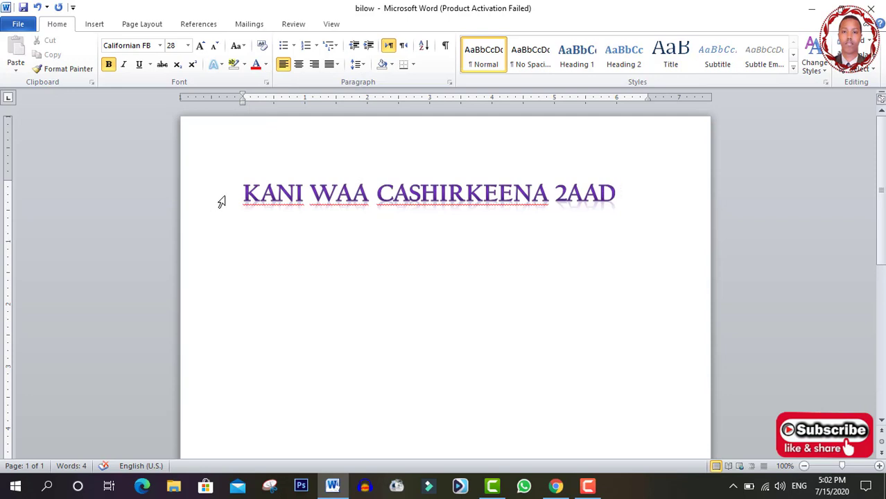
click(196, 199)
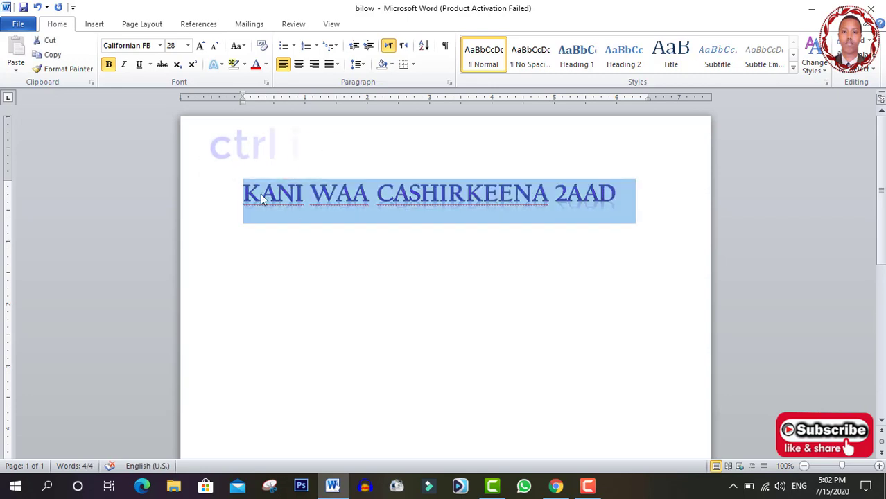
click(323, 238)
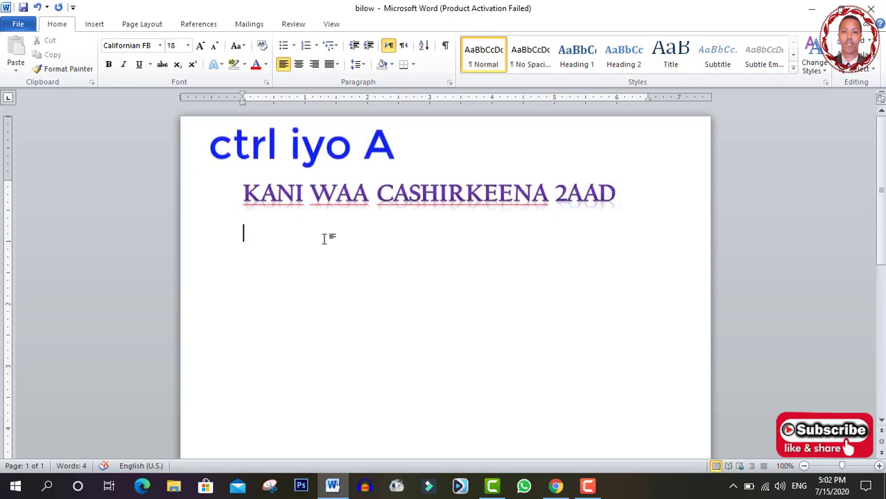
key(ctrl+a)
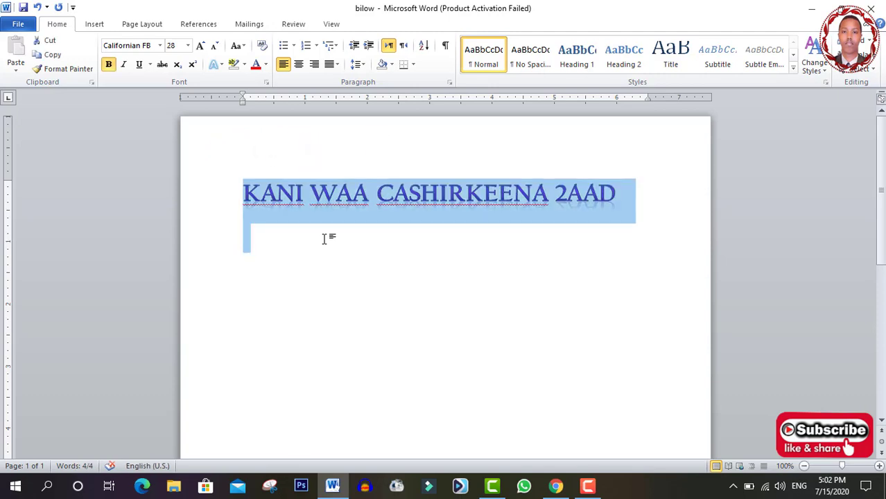
click(324, 239)
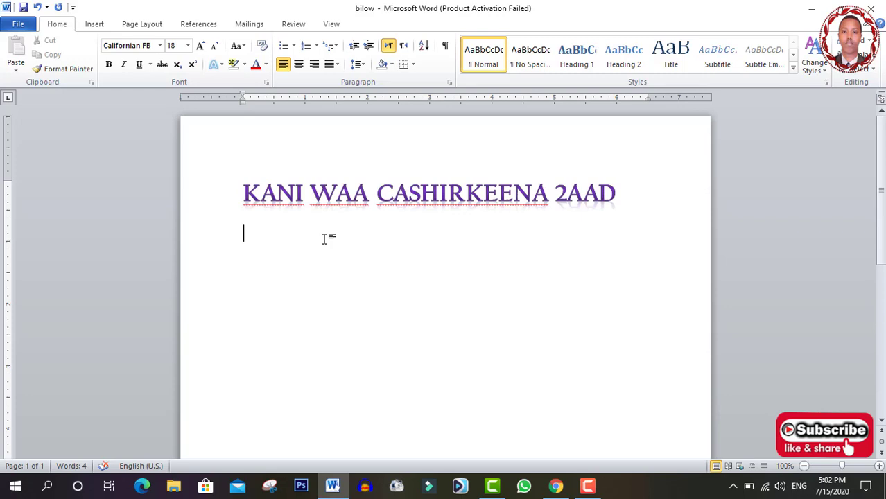
Step: Select the text line and open the font colour choices for it
drag(327, 237, 277, 196)
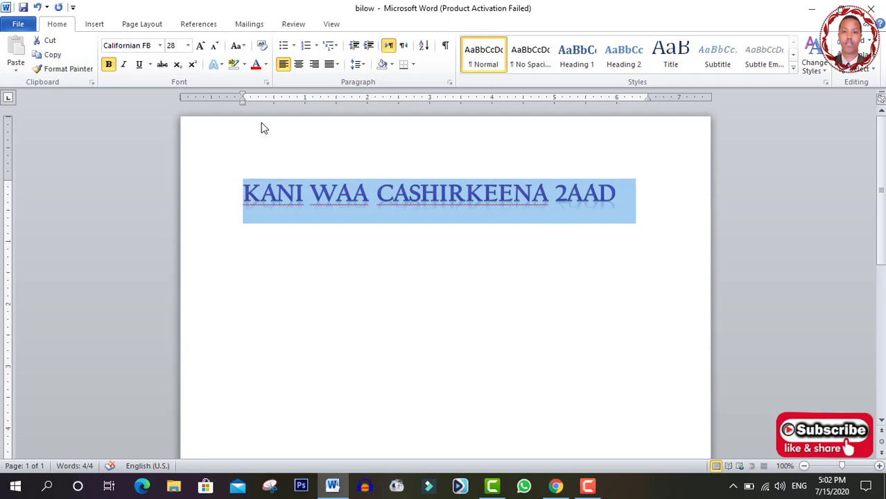
click(267, 64)
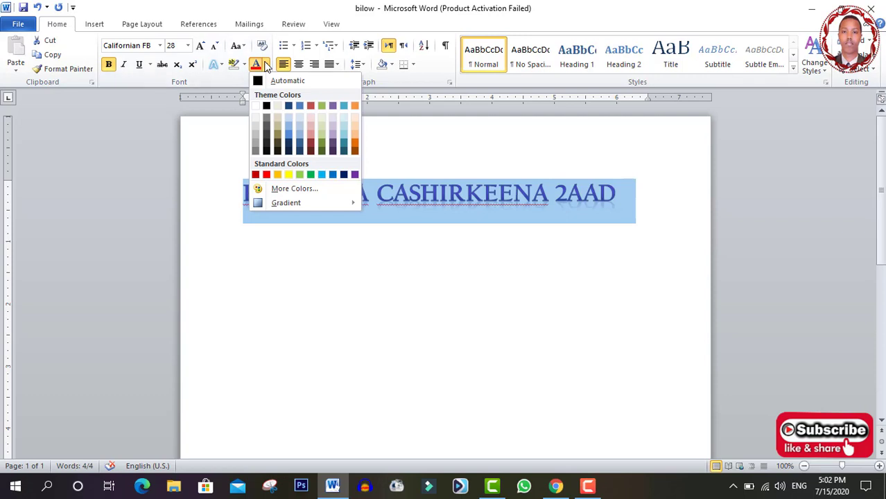